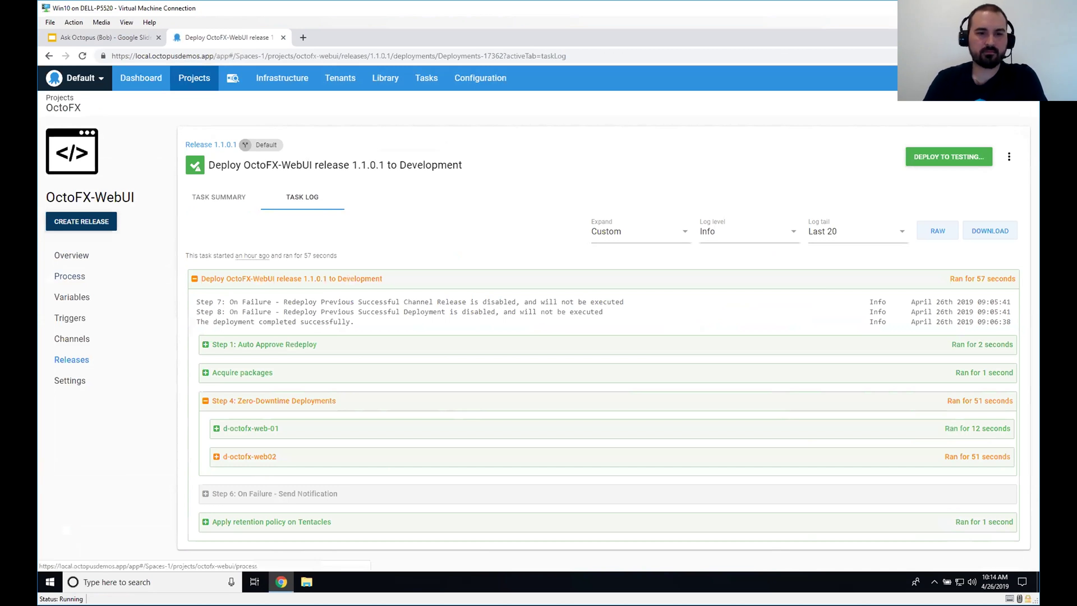
Review the OctoFX-WebUI deployment process and open the task log of release 1.1.0.1's deployment to Development.
click(70, 276)
scroll(70, 276, down, 3)
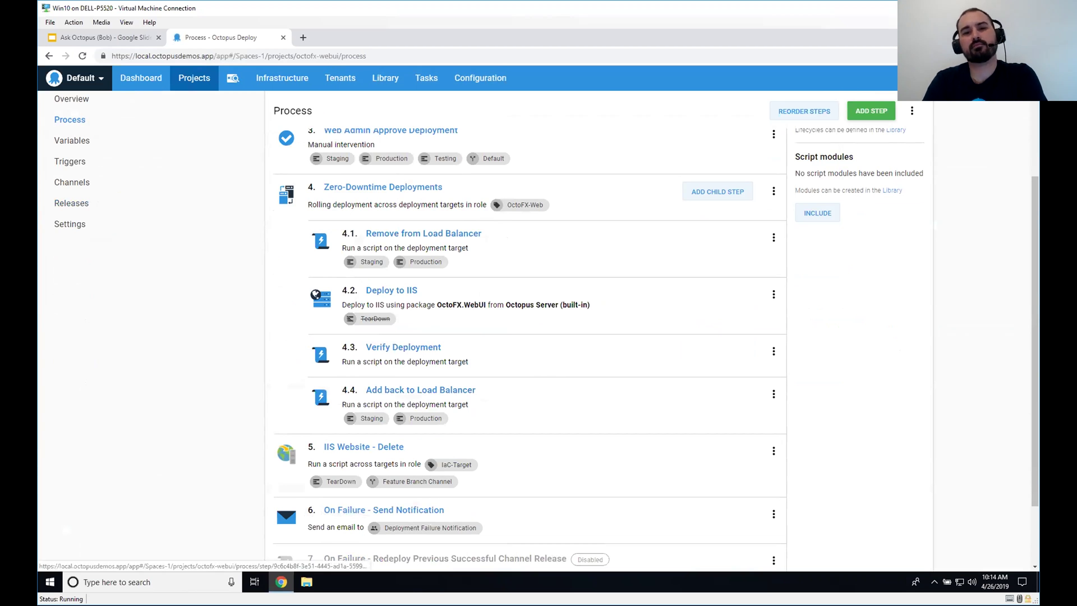
scroll(112, 224, up, 2)
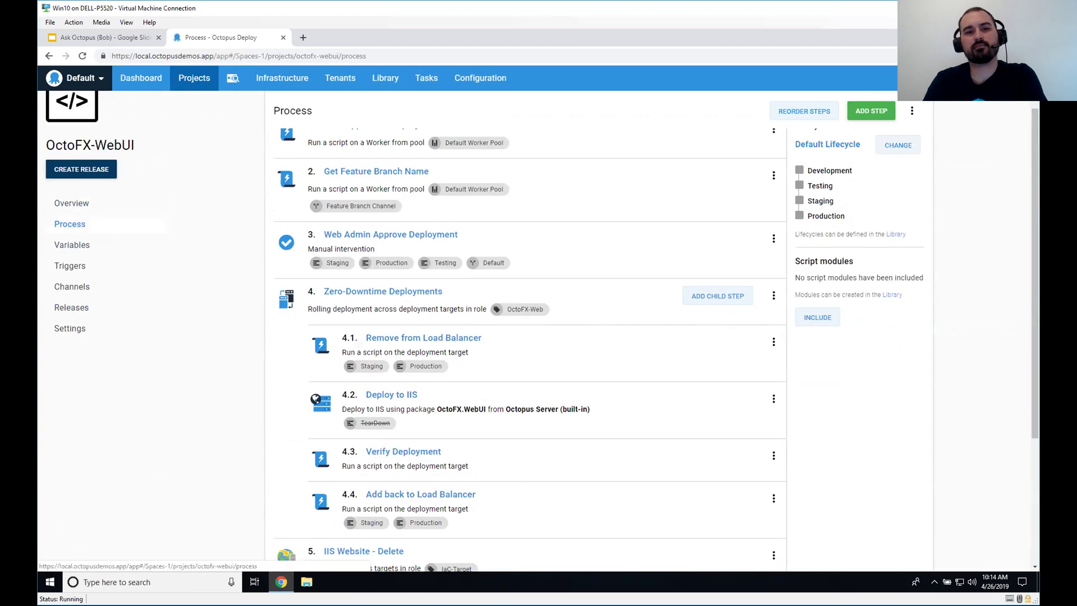
click(71, 203)
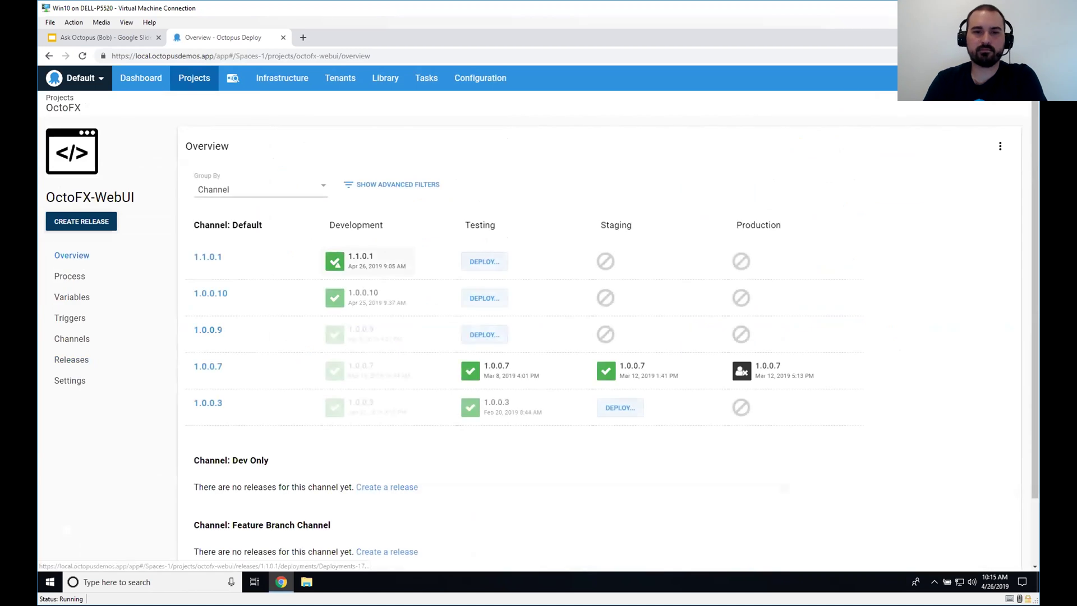
click(369, 260)
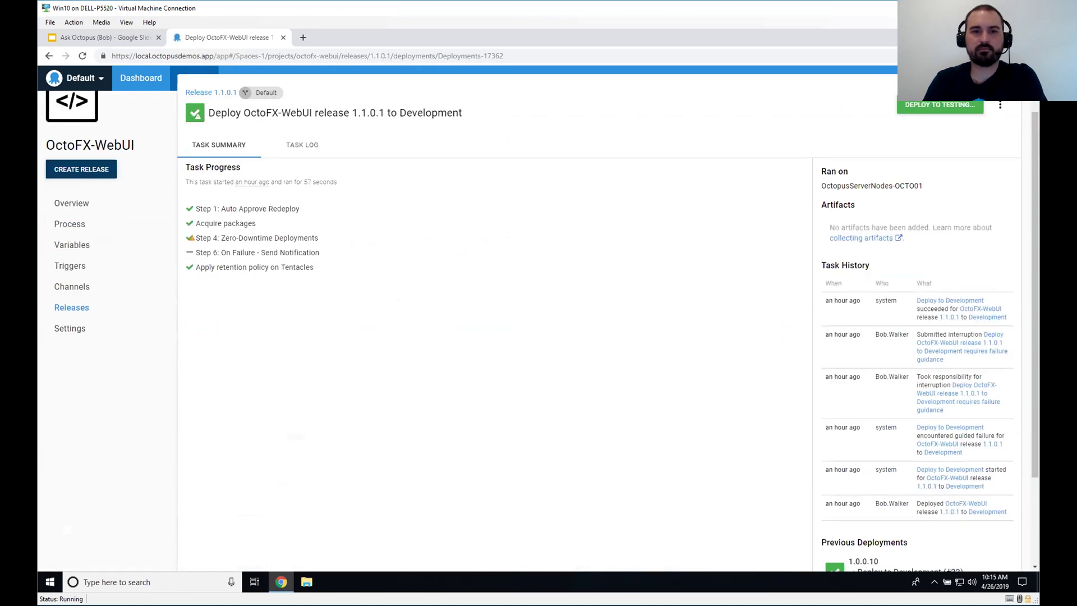
click(302, 197)
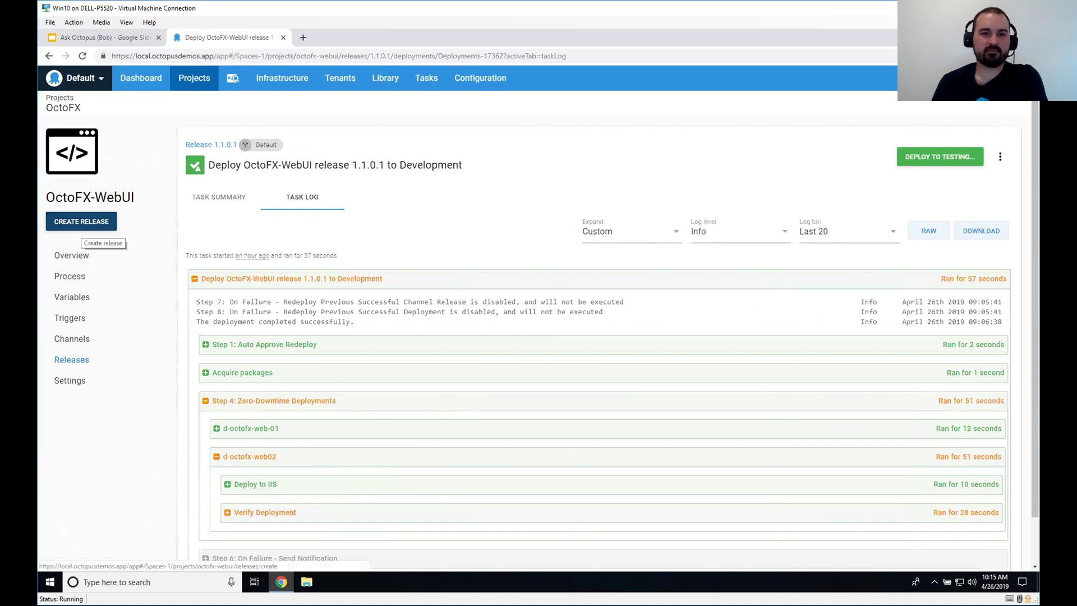
Create a new OctoFX-WebUI release with version 1.1.0.2 and save it.
click(82, 221)
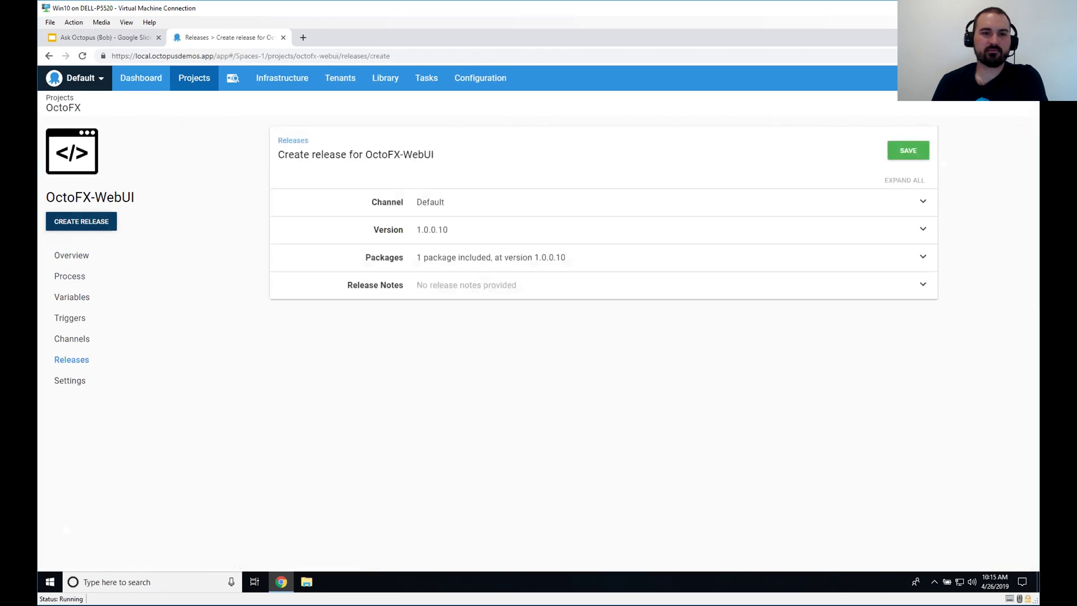
key(ctrl+a)
text(1.1.0.2)
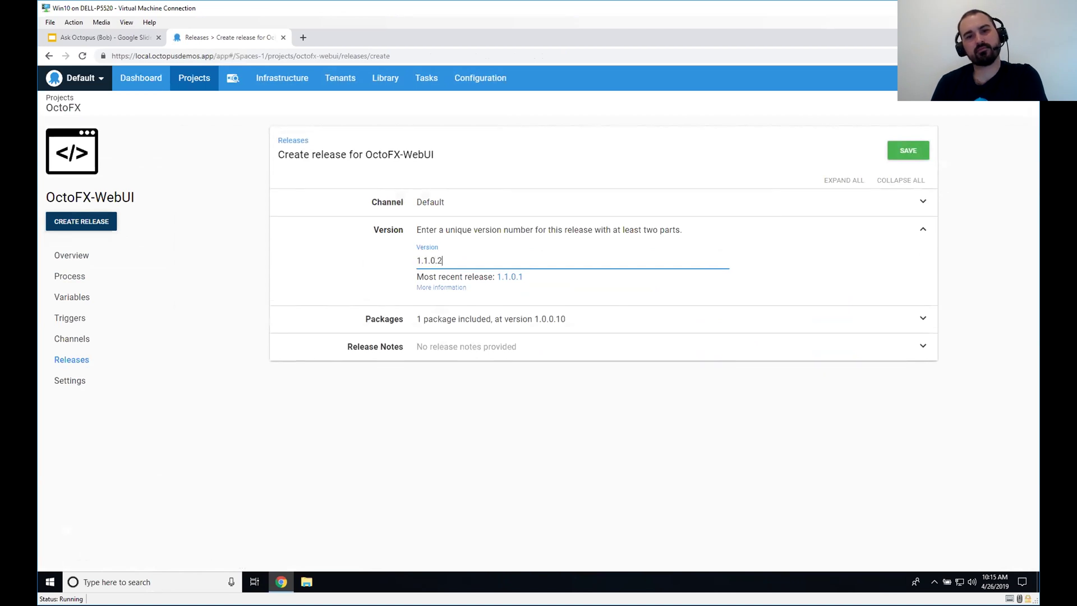
click(908, 150)
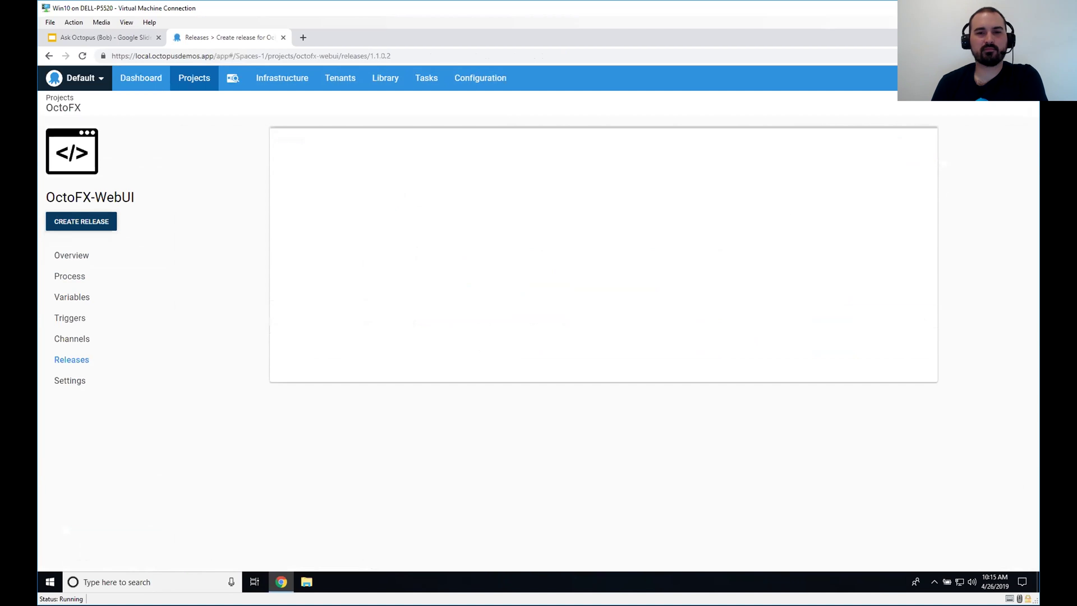
Deploy release 1.1.0.2 to Development with the failure mode set to use guided failure mode.
click(820, 151)
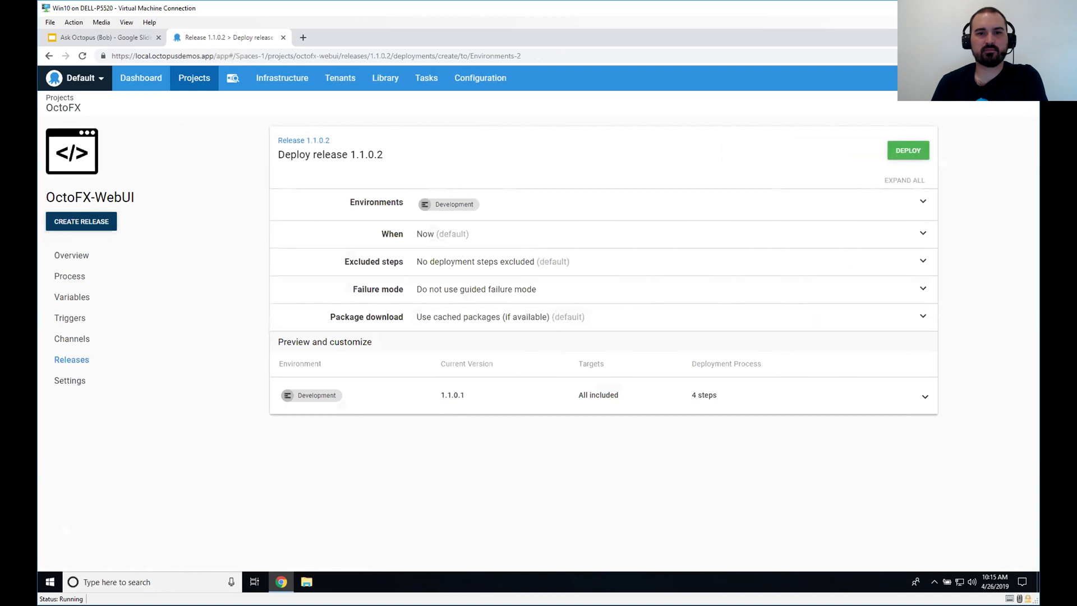
click(922, 289)
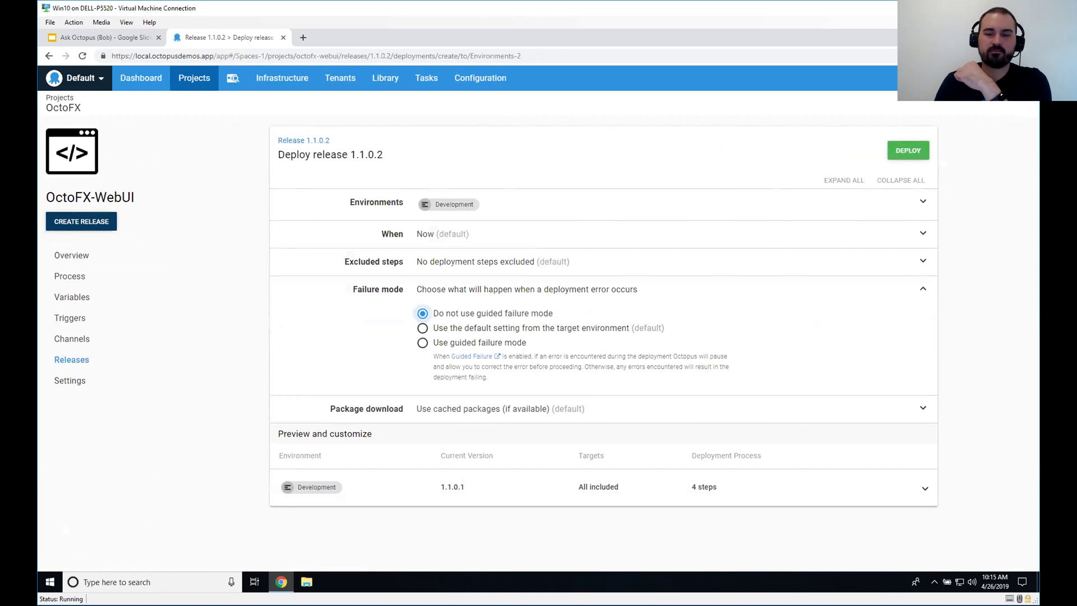
click(423, 343)
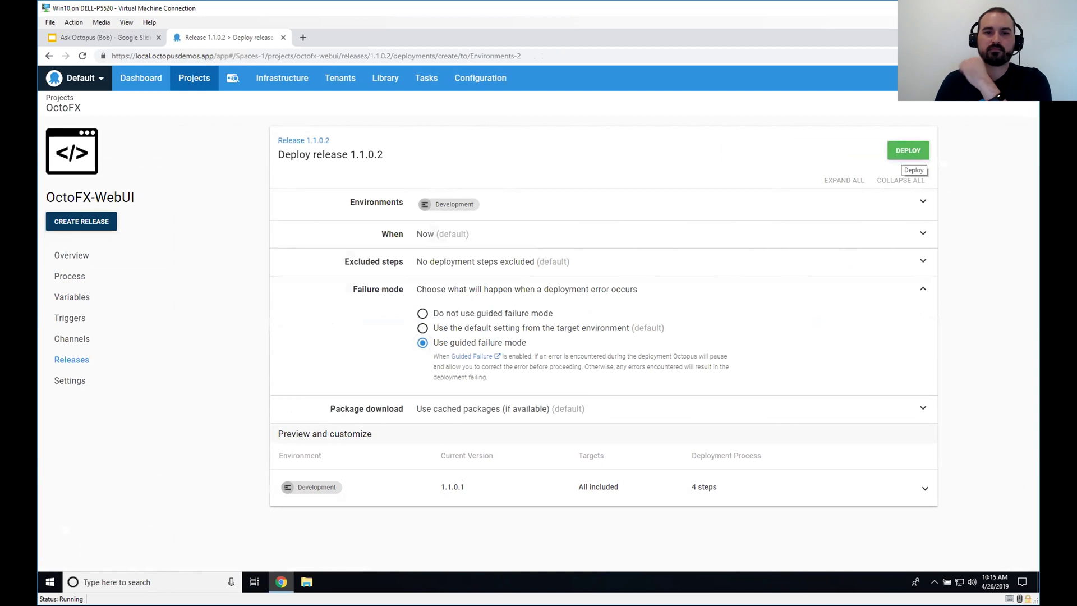
click(908, 151)
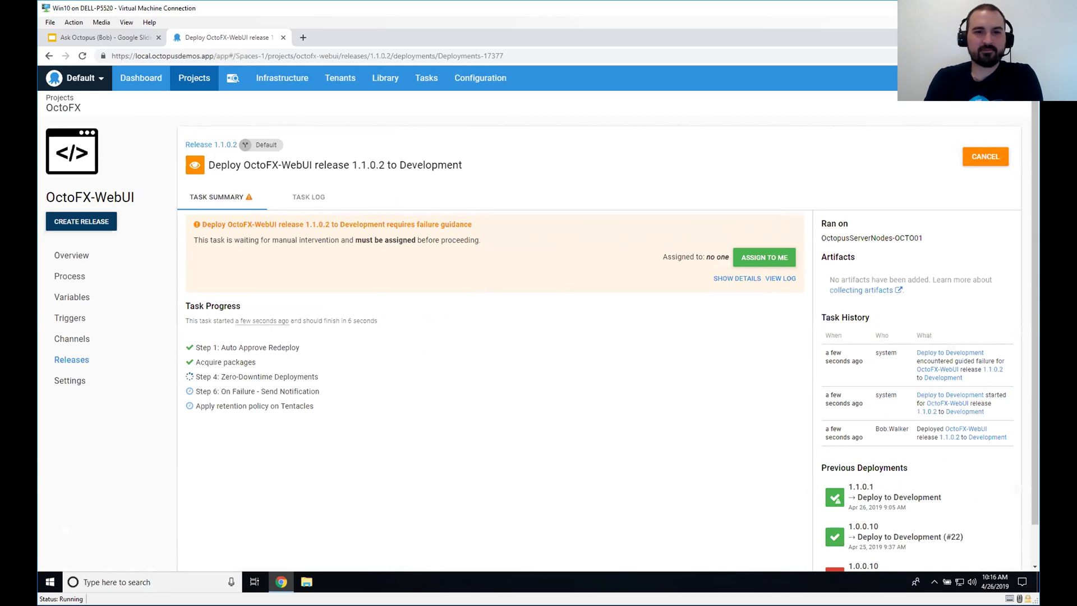
Take responsibility for the deployment's failure guidance and retry the Verify Deployment action on d-octofx-web02.
click(764, 257)
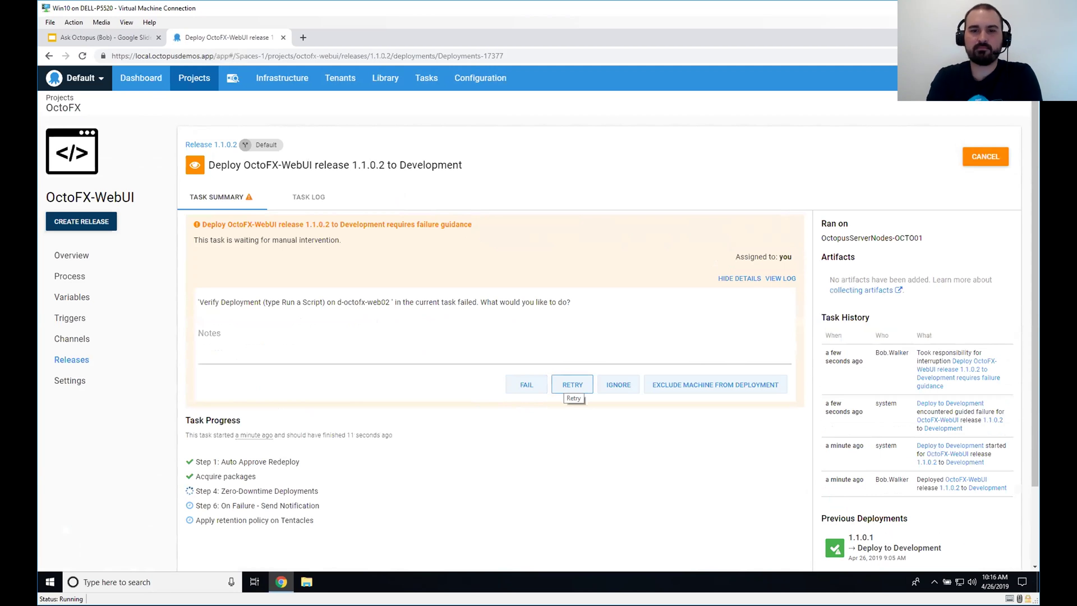
click(572, 384)
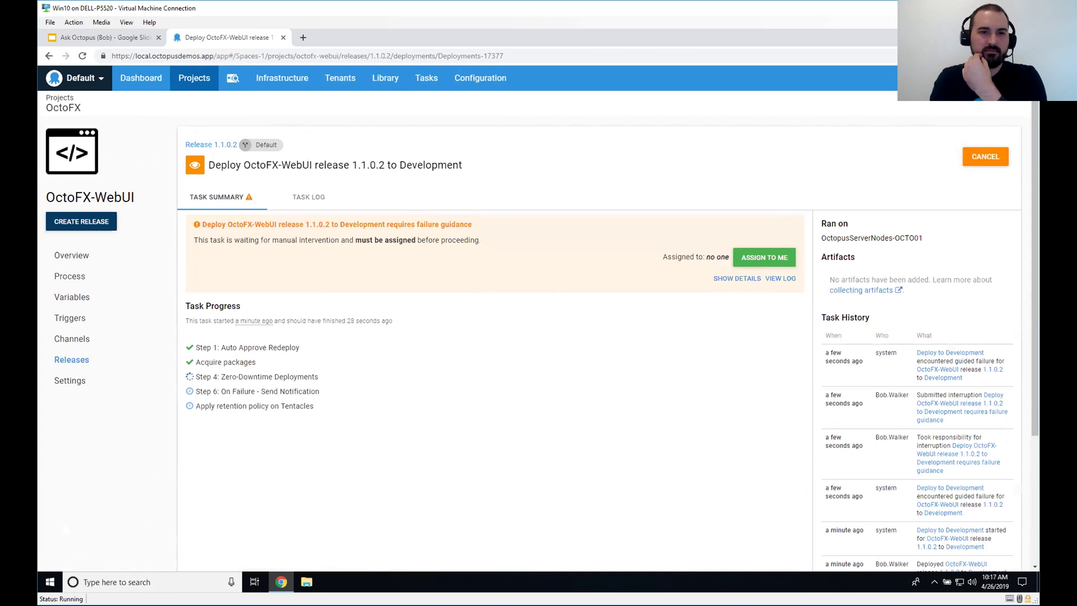
Examine the Verify Deployment entries for d-octofx-web02 in the task log, including the error and the guidance received.
click(308, 197)
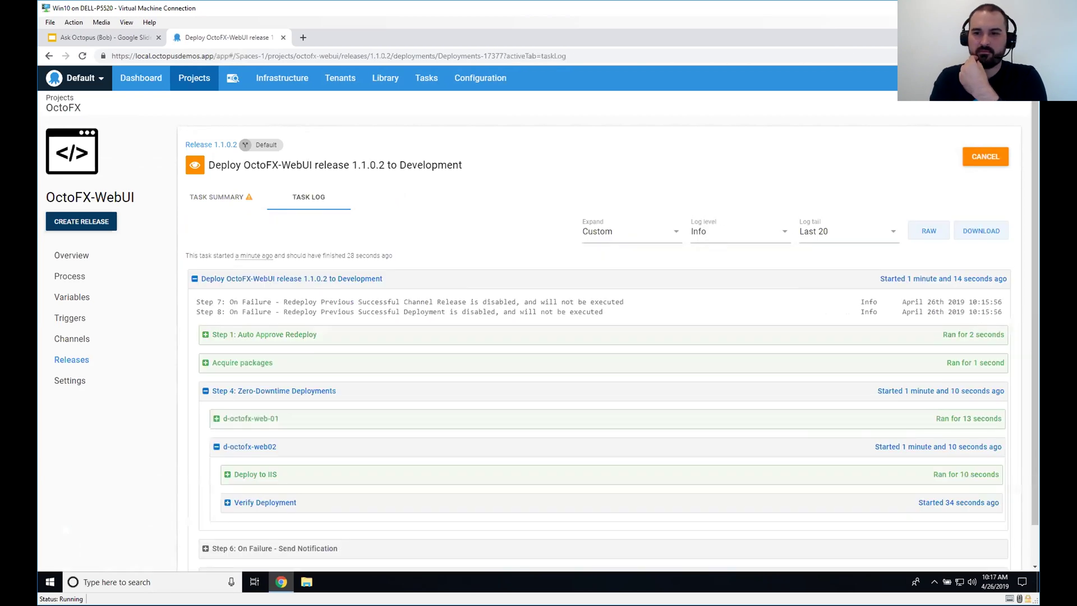
scroll(539, 325, down, 1)
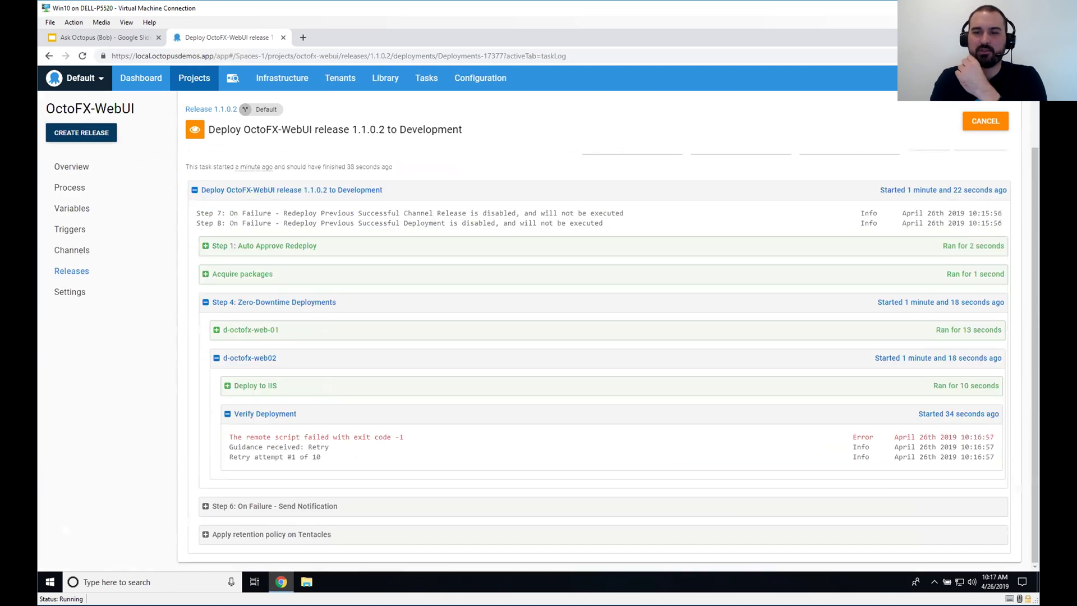
drag(333, 447, 229, 447)
drag(407, 437, 242, 437)
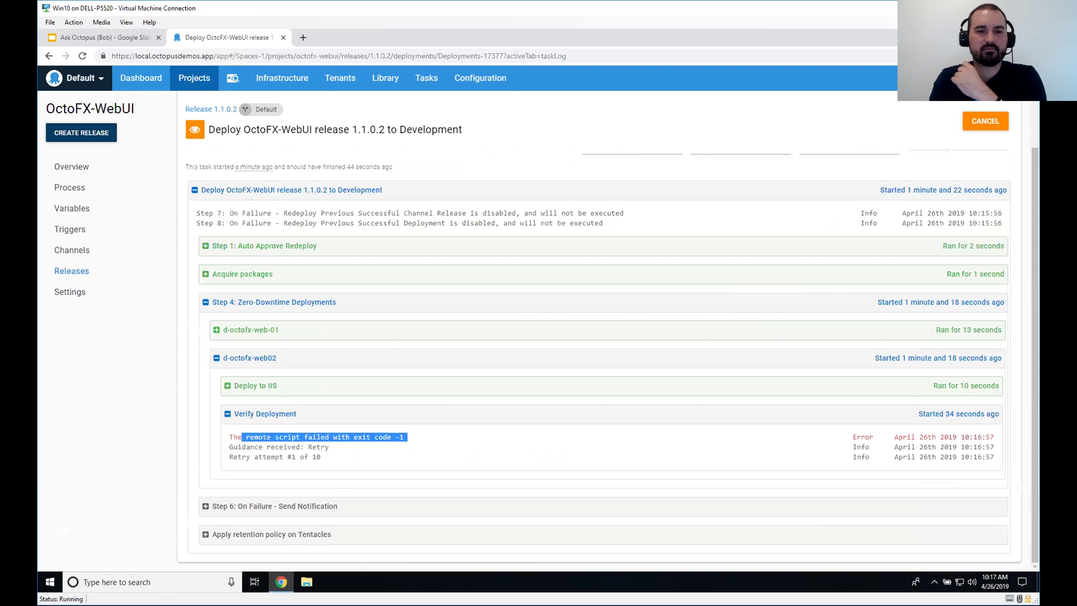
drag(332, 447, 229, 446)
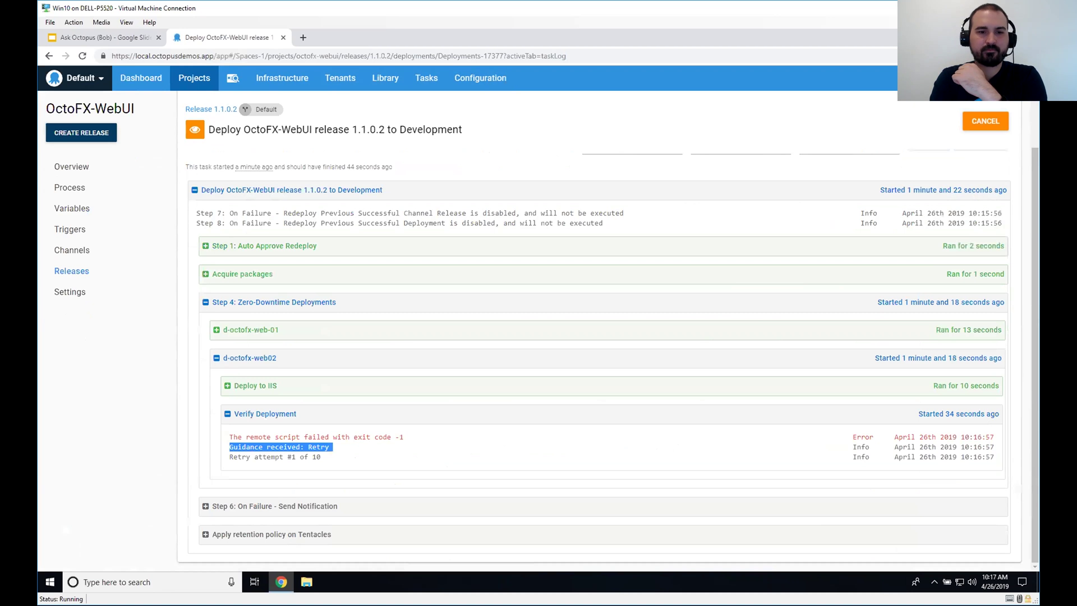
Take responsibility for the repeated failure guidance request and ignore the Verify Deployment failure on d-octofx-web02.
scroll(560, 337, up, 2)
click(216, 197)
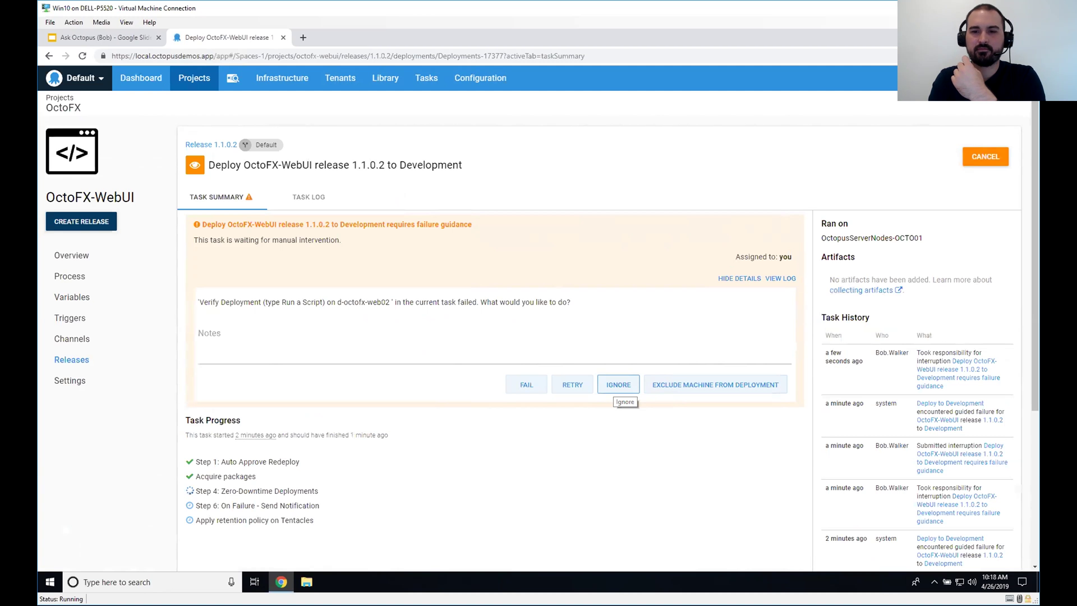
click(619, 386)
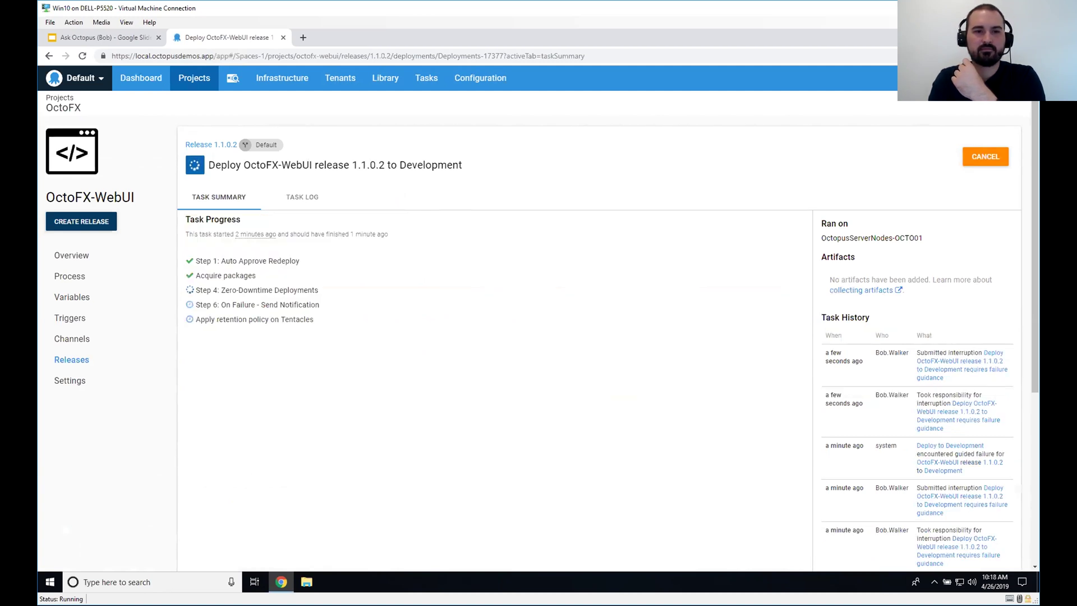
Review the full task log of the 1.1.0.2 deployment and return to its task summary.
click(301, 197)
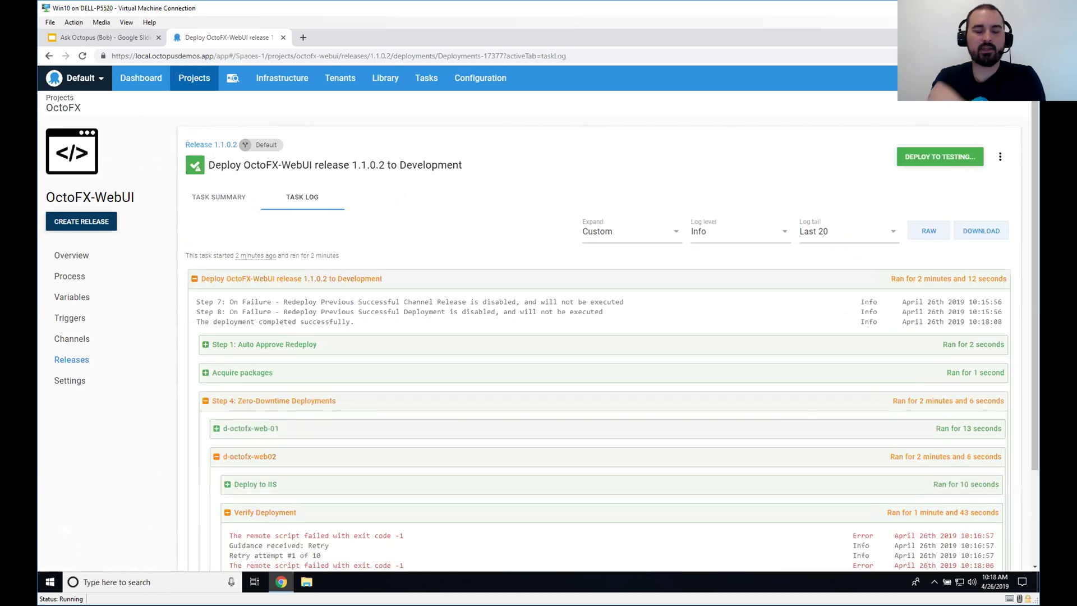
scroll(598, 337, down, 2)
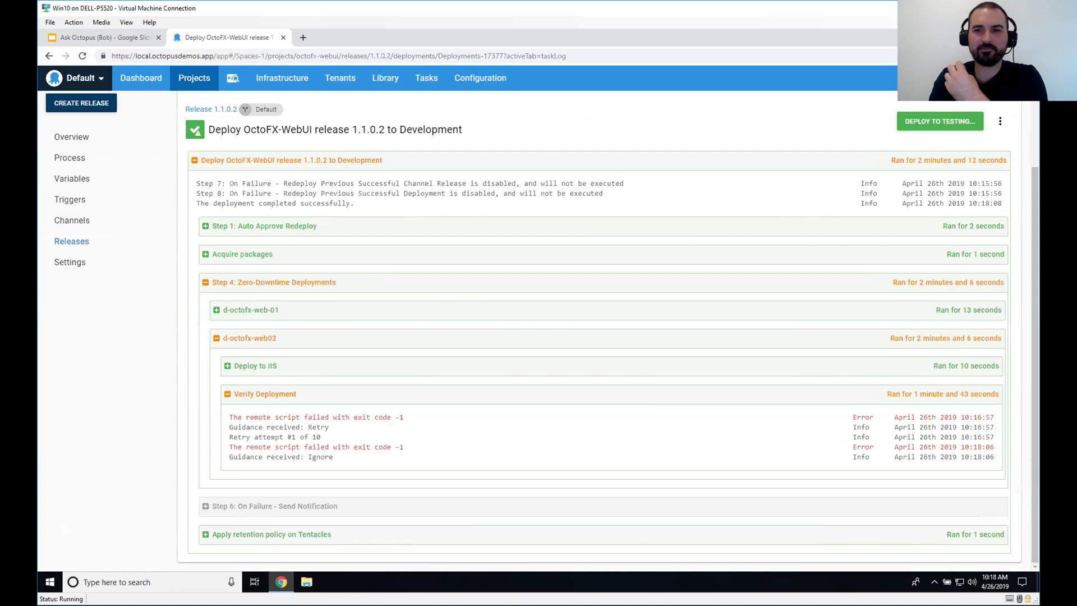
scroll(606, 336, up, 2)
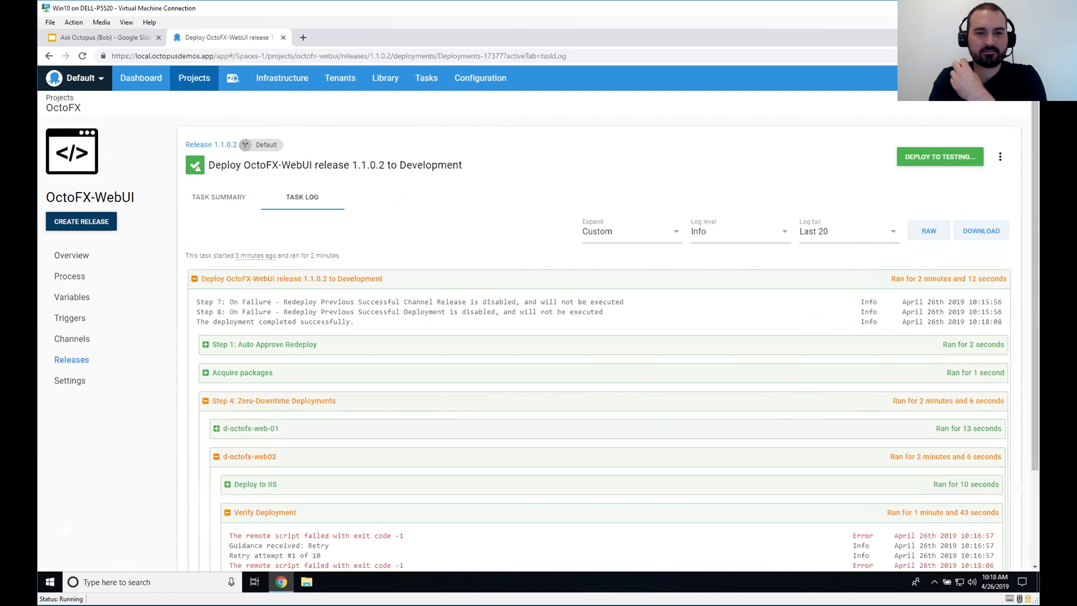
click(218, 196)
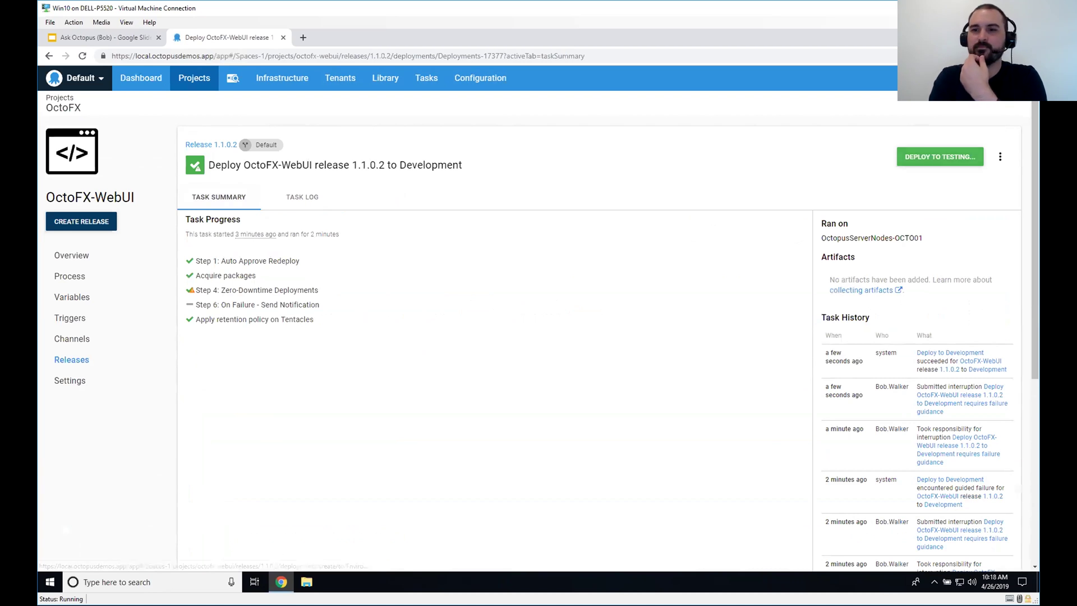
Redeploy release 1.1.0.2 to Development, including only the specific deployment target d-octofx-web02.
click(999, 156)
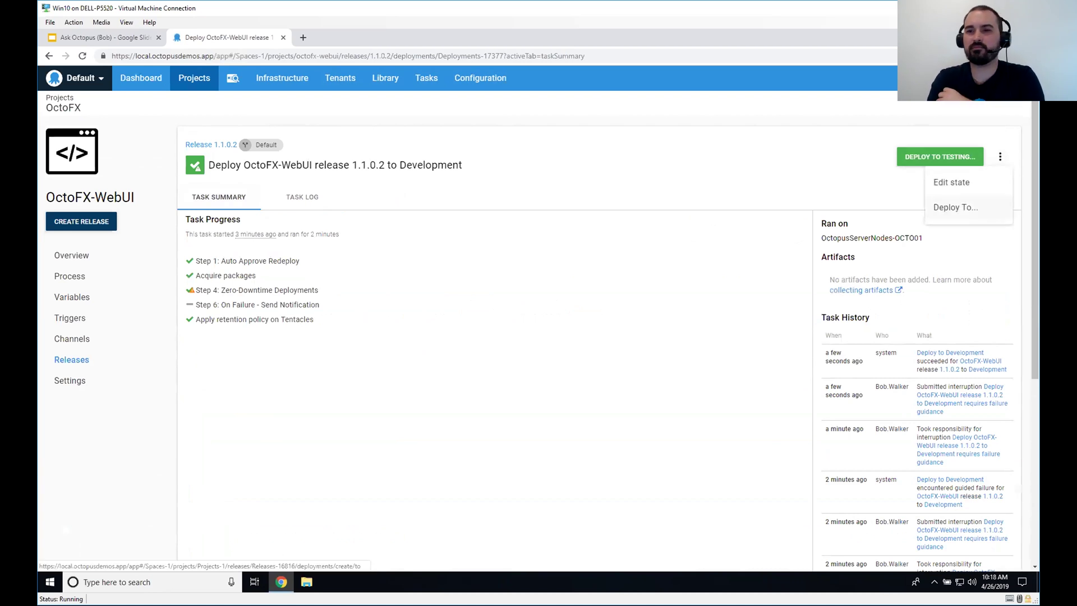
click(959, 207)
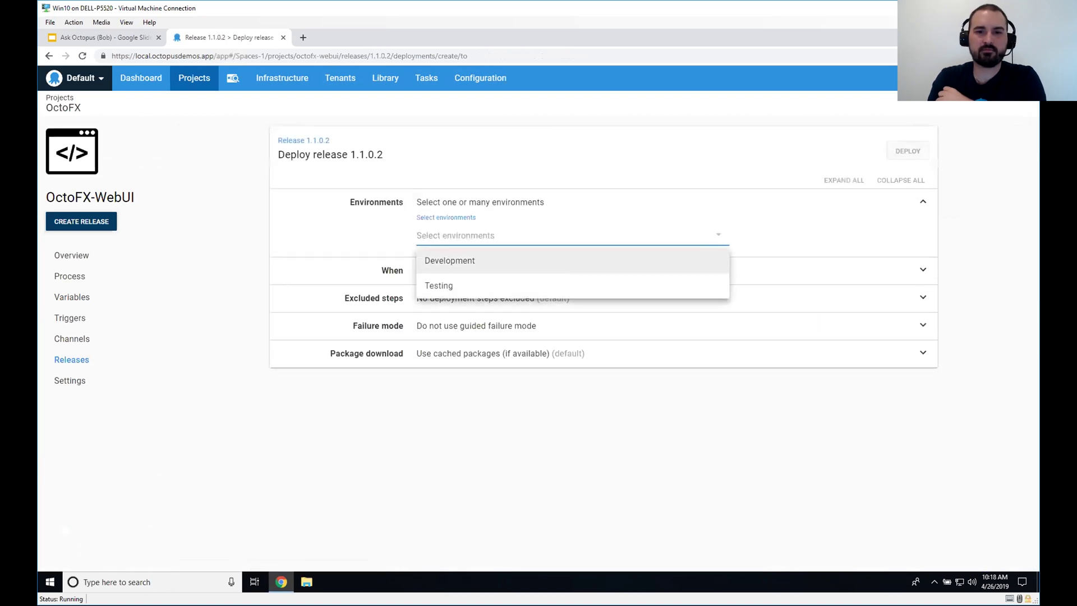
key(Return)
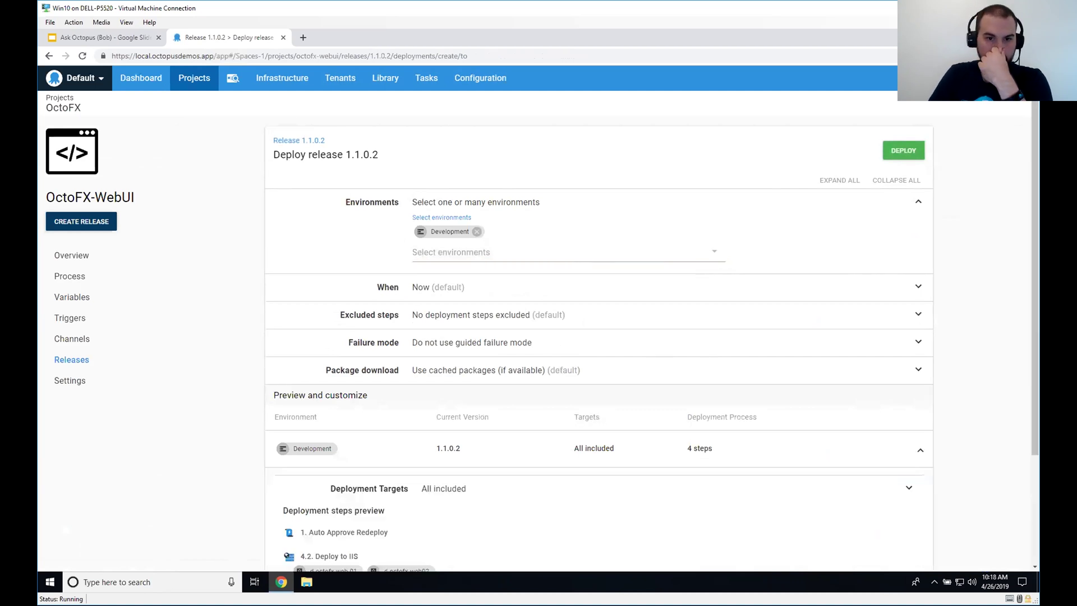
scroll(597, 337, down, 3)
click(909, 345)
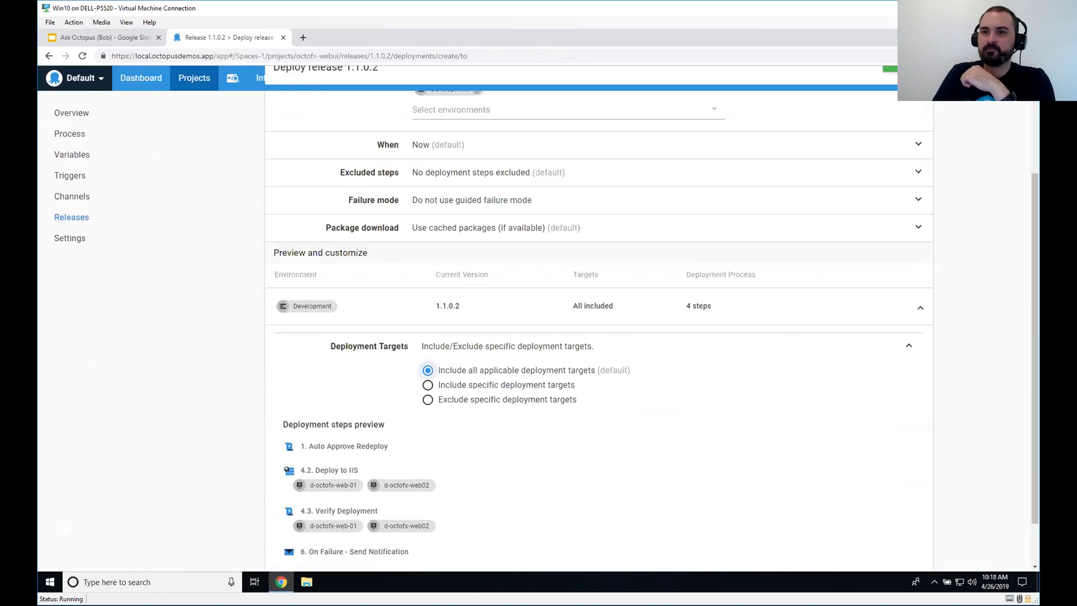
click(427, 384)
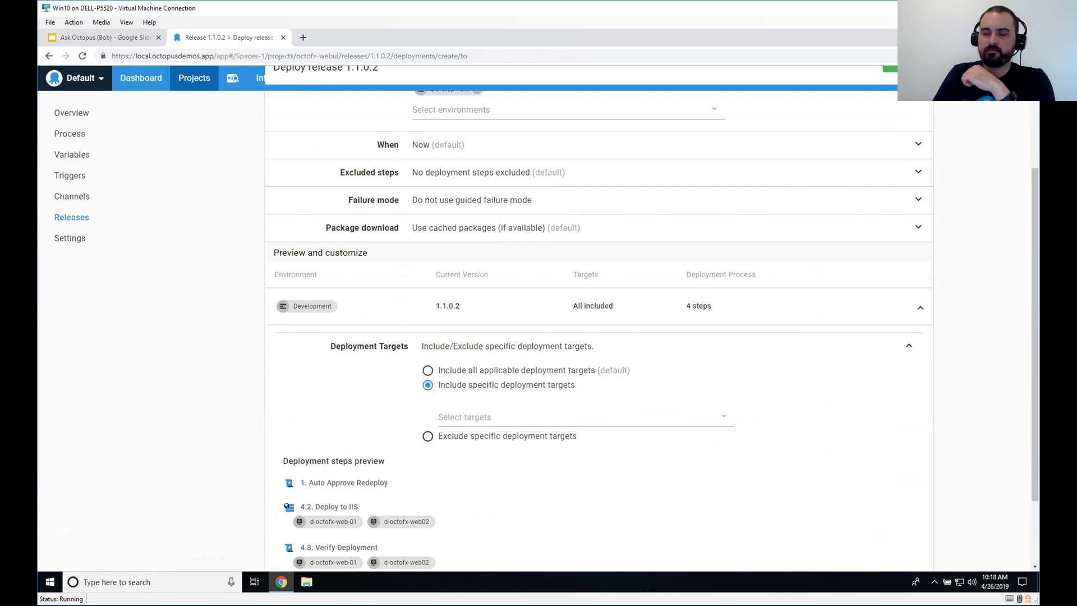
click(578, 417)
click(494, 533)
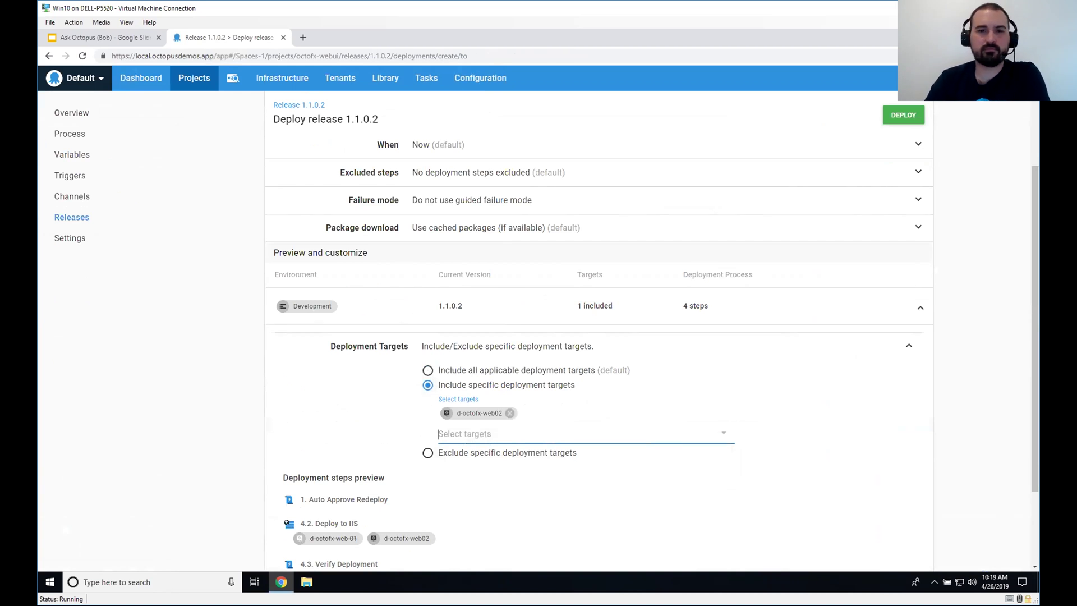
click(902, 114)
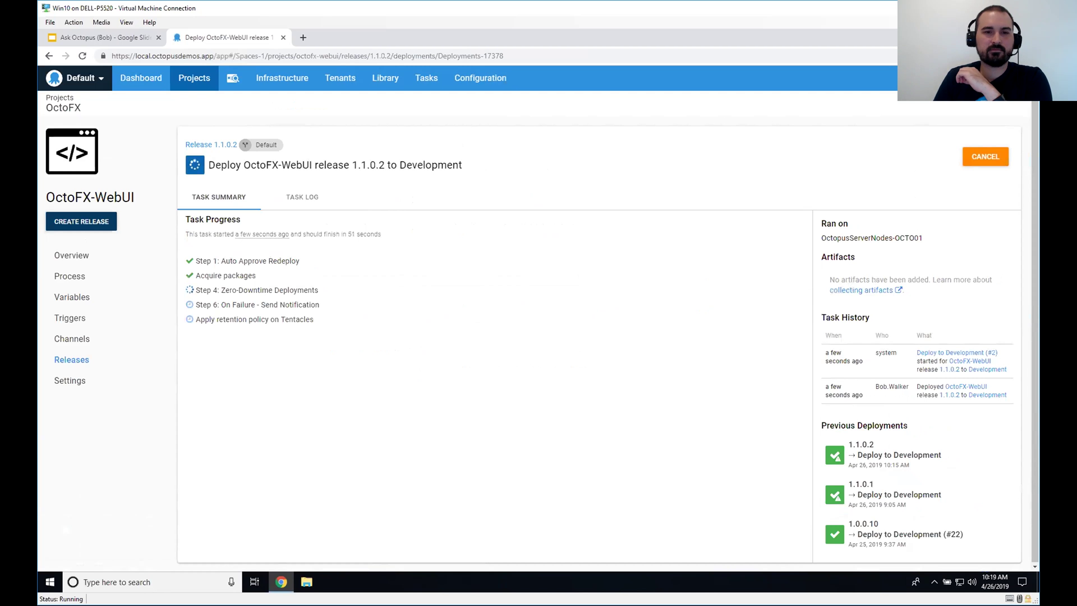
Check the redeployment's task log and summary, and set up another attempt that uses guided failure mode.
click(302, 197)
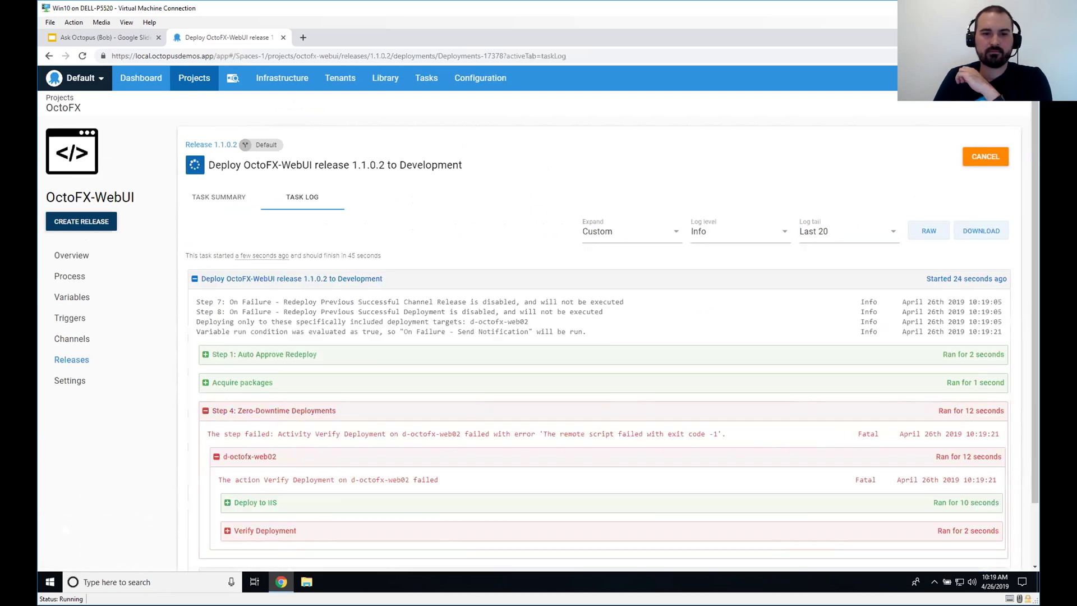
click(219, 196)
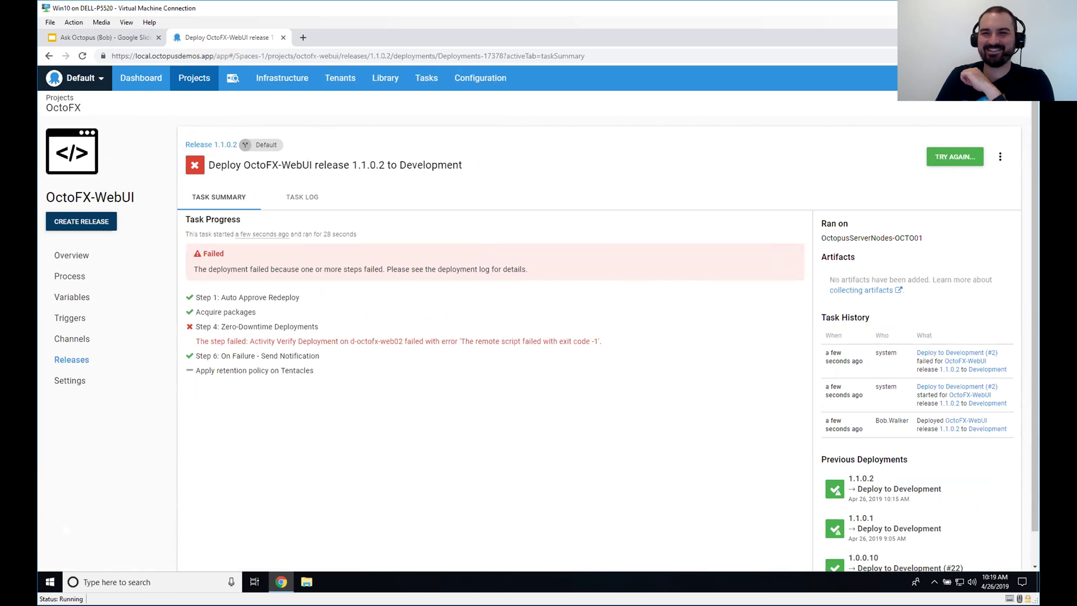
click(954, 156)
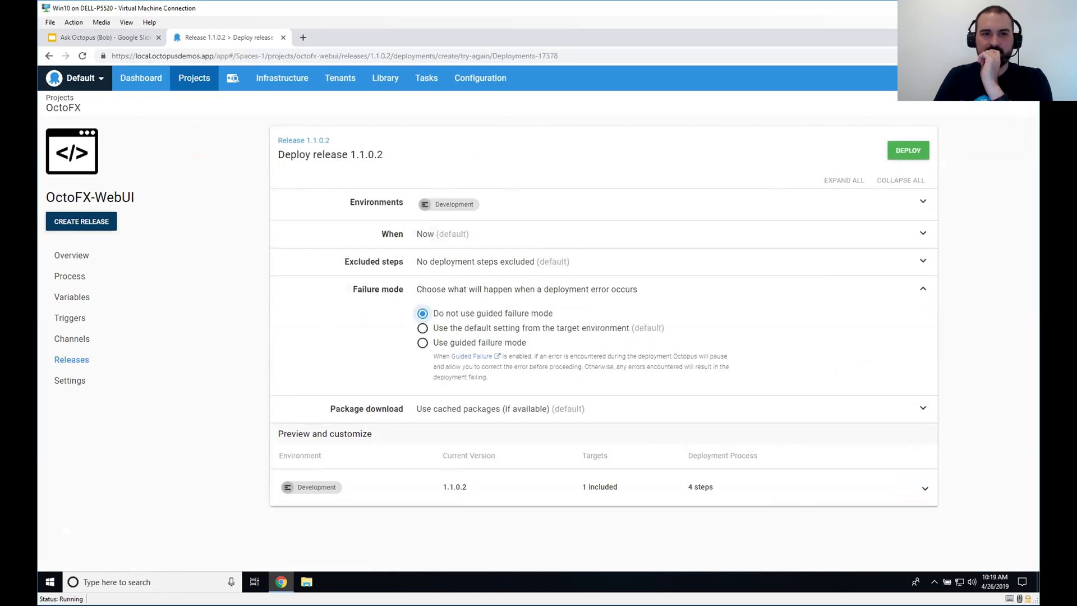
click(422, 342)
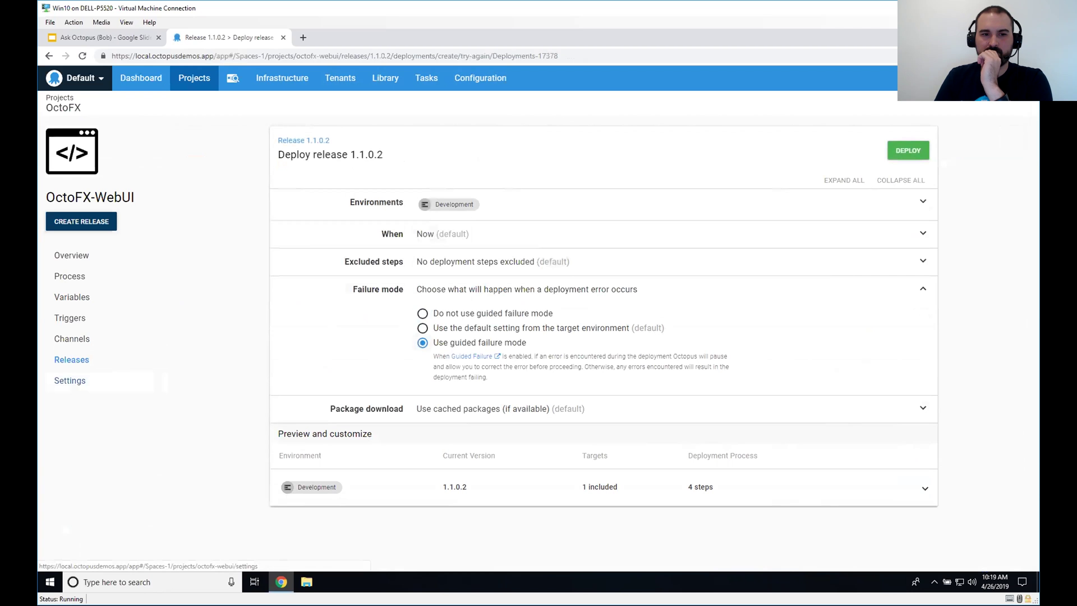
Try setting the project's default failure mode to the target environment's default, and leave for Infrastructure while discarding the changes.
click(70, 380)
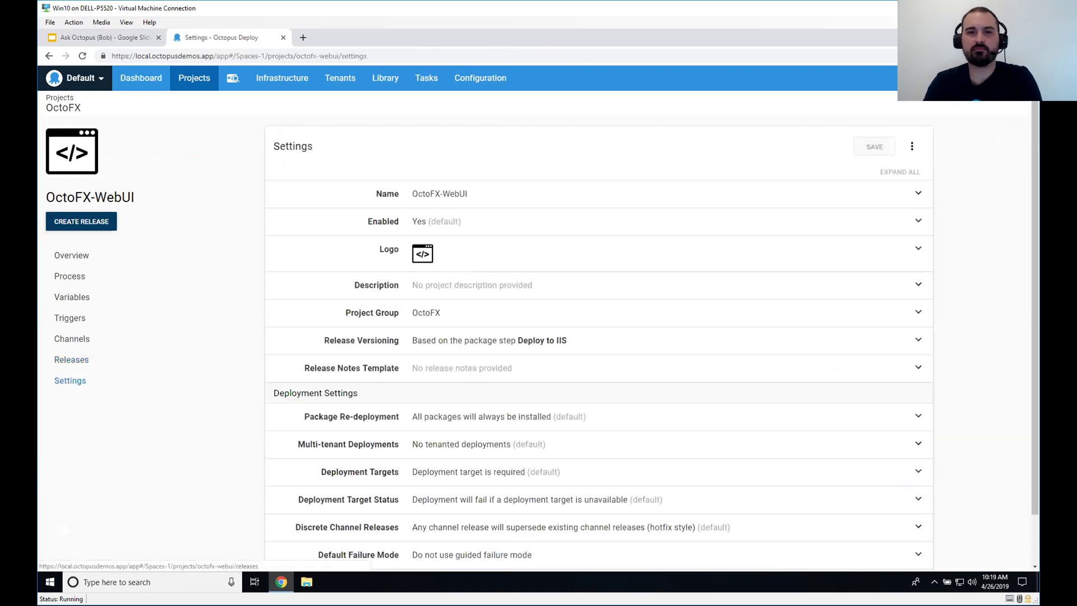
scroll(598, 337, down, 1)
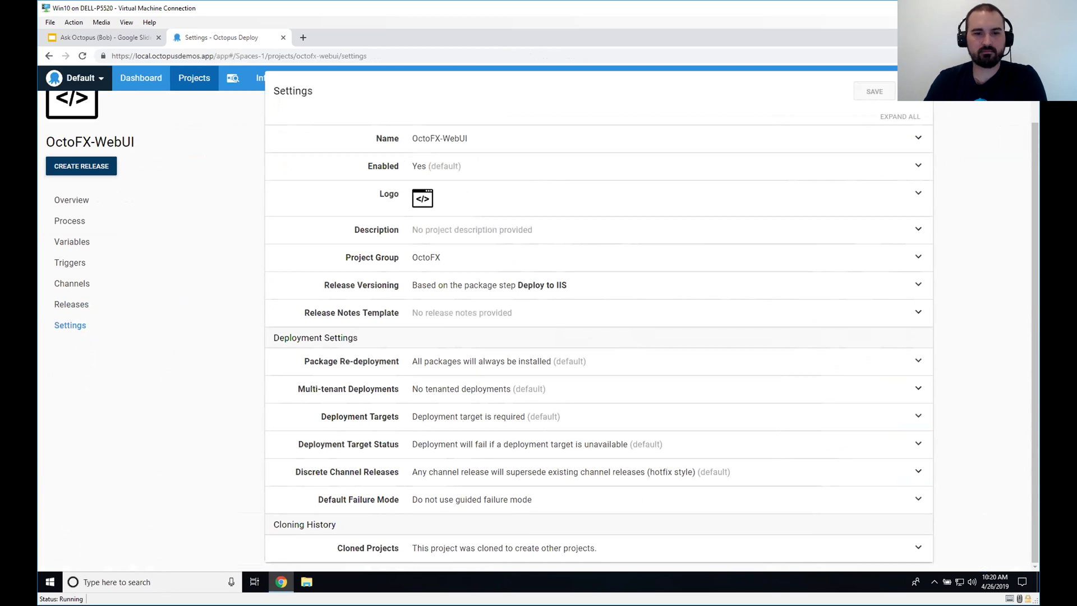
click(471, 499)
click(418, 461)
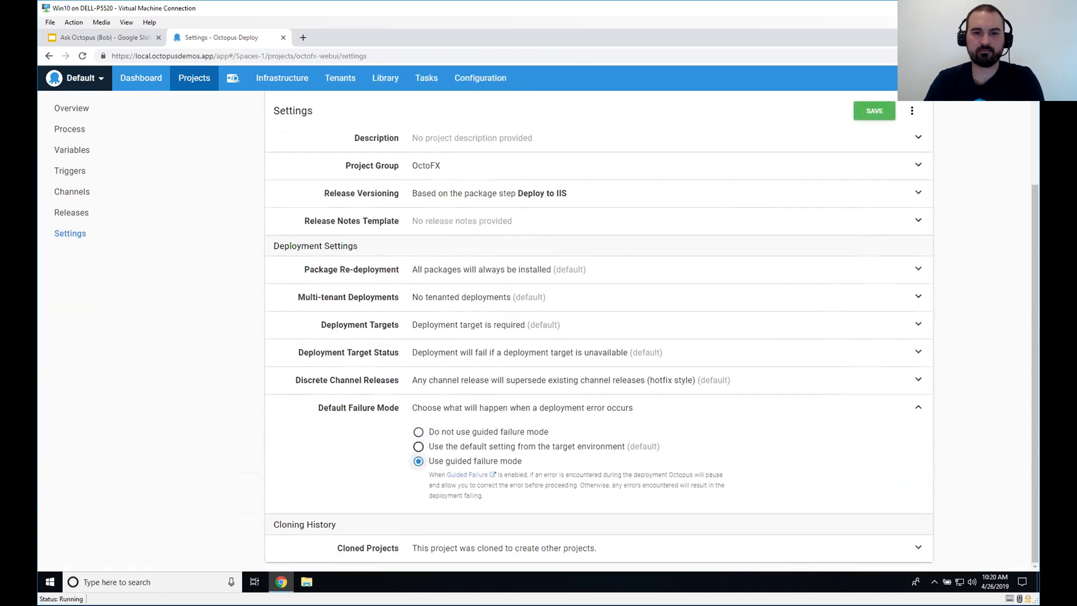
click(418, 446)
scroll(597, 337, up, 3)
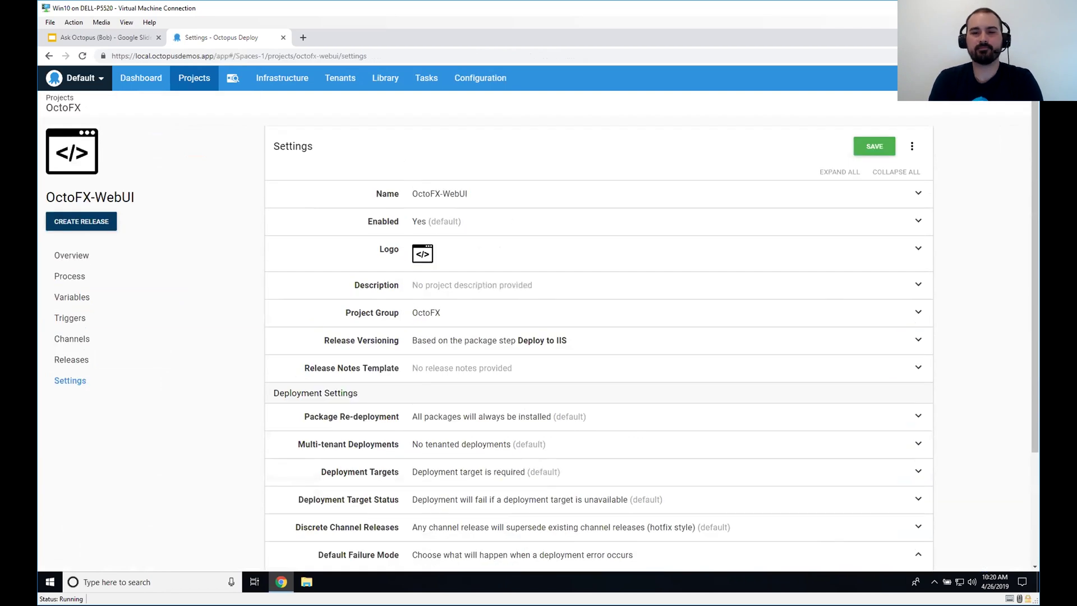
click(282, 78)
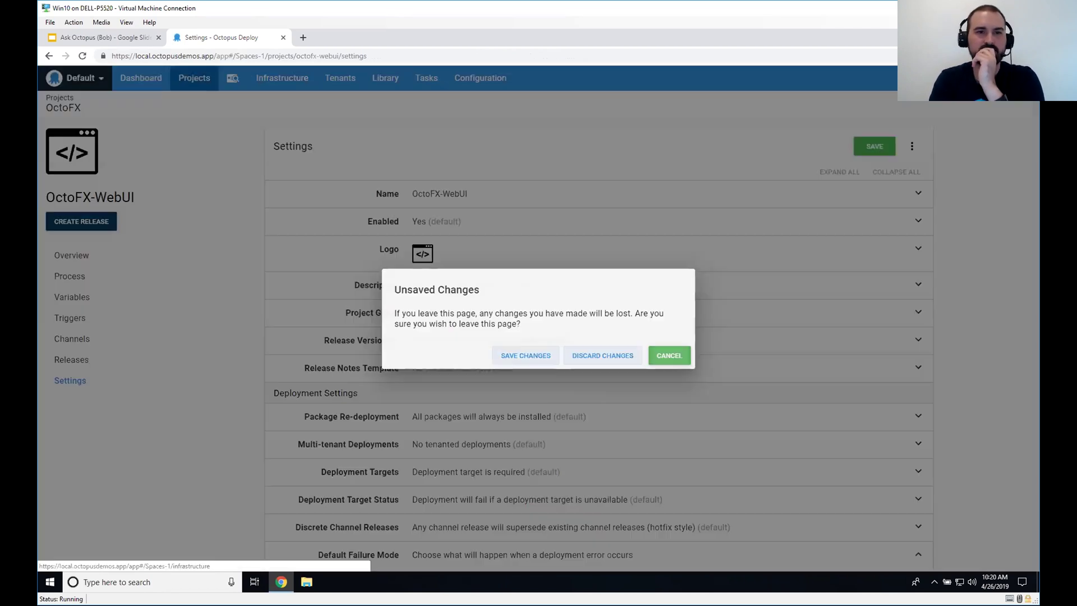
click(594, 356)
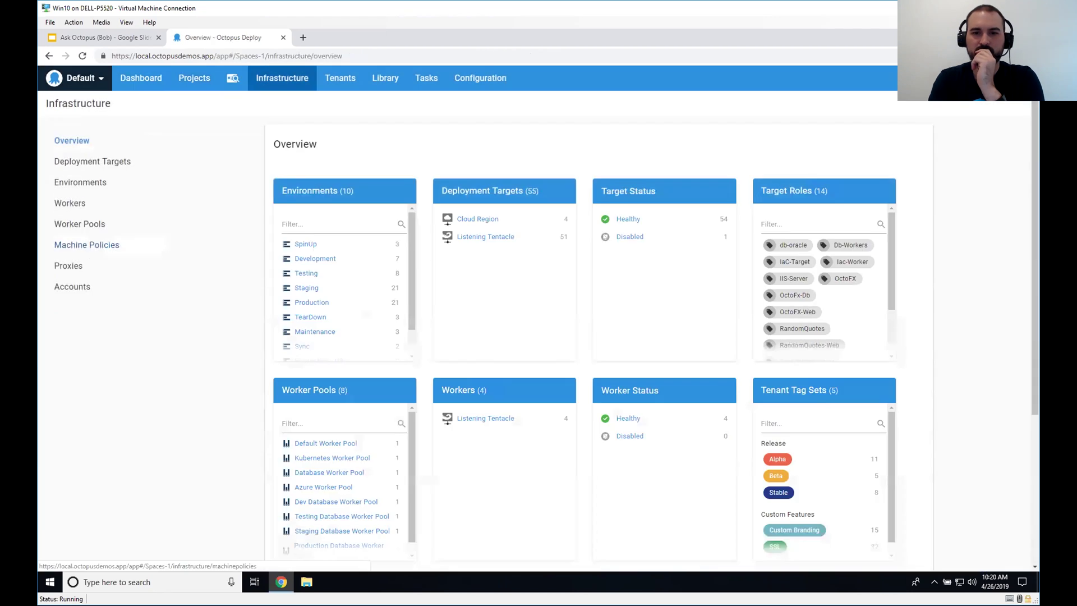
Open the Development environment for editing and expand its default guided failure mode setting.
click(80, 183)
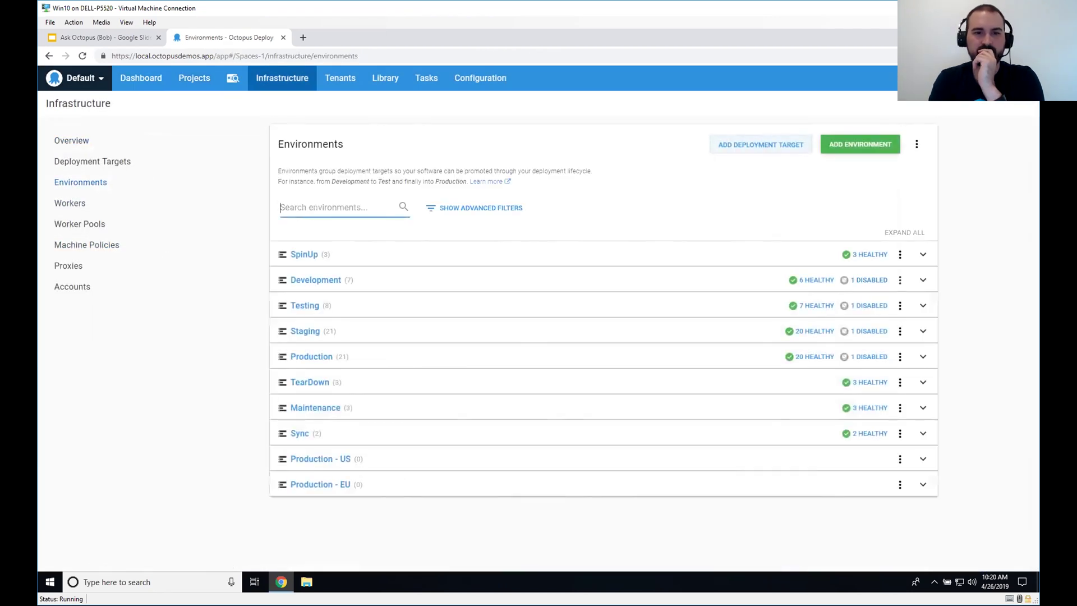
click(899, 280)
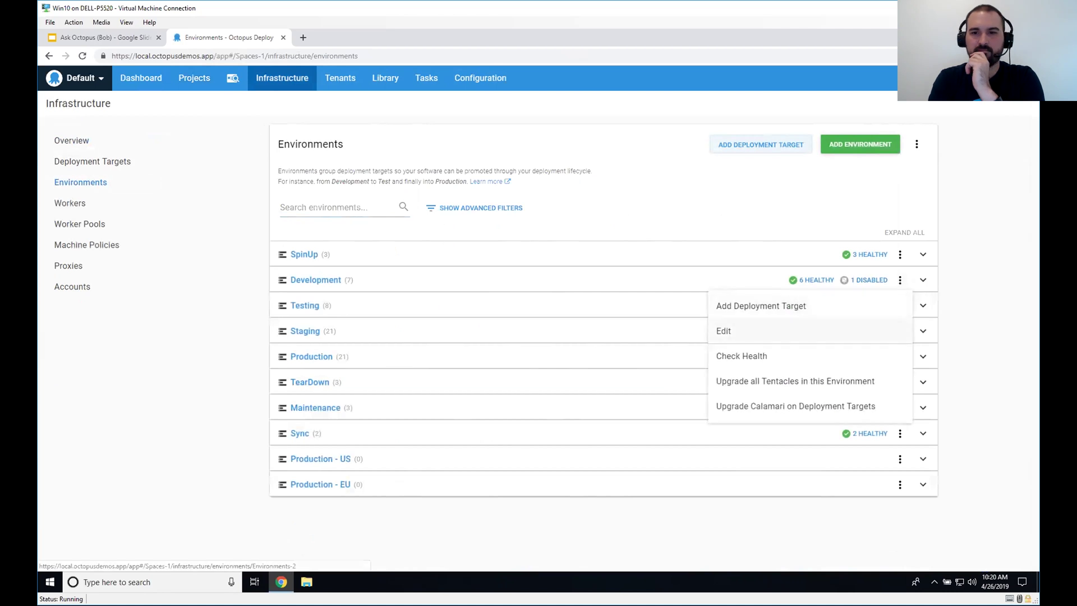
click(734, 329)
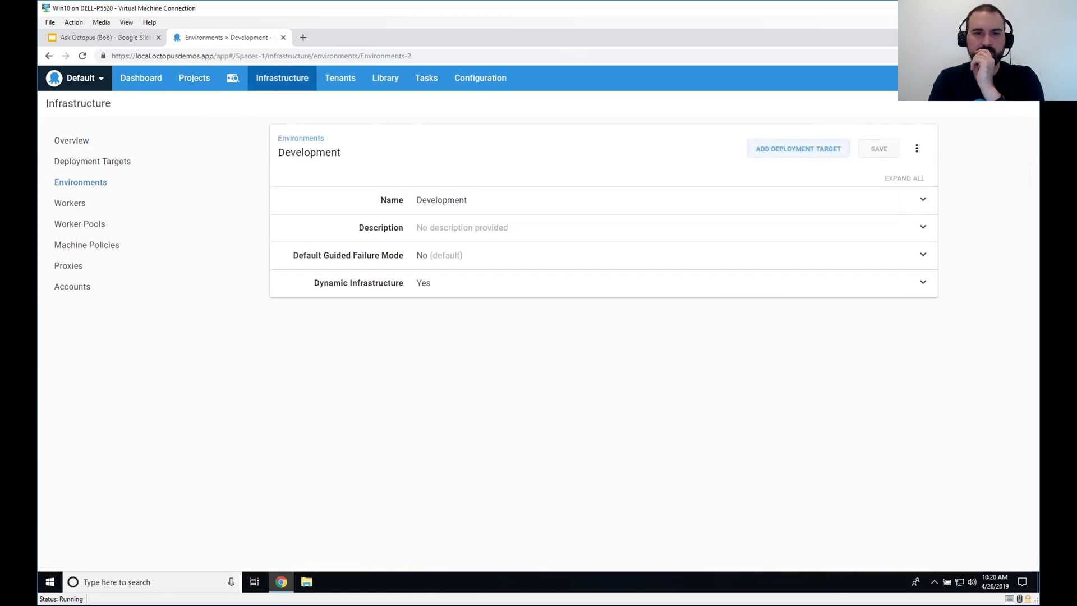
click(439, 255)
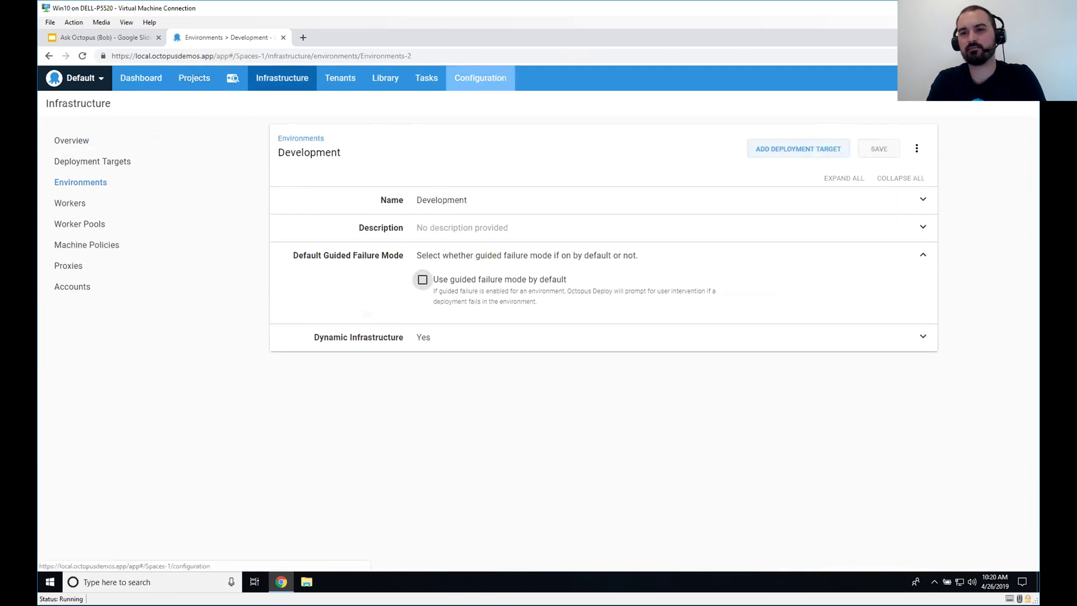
Start a new subscription in the server configuration and filter it to the event category Guided failure interruption raised.
click(480, 78)
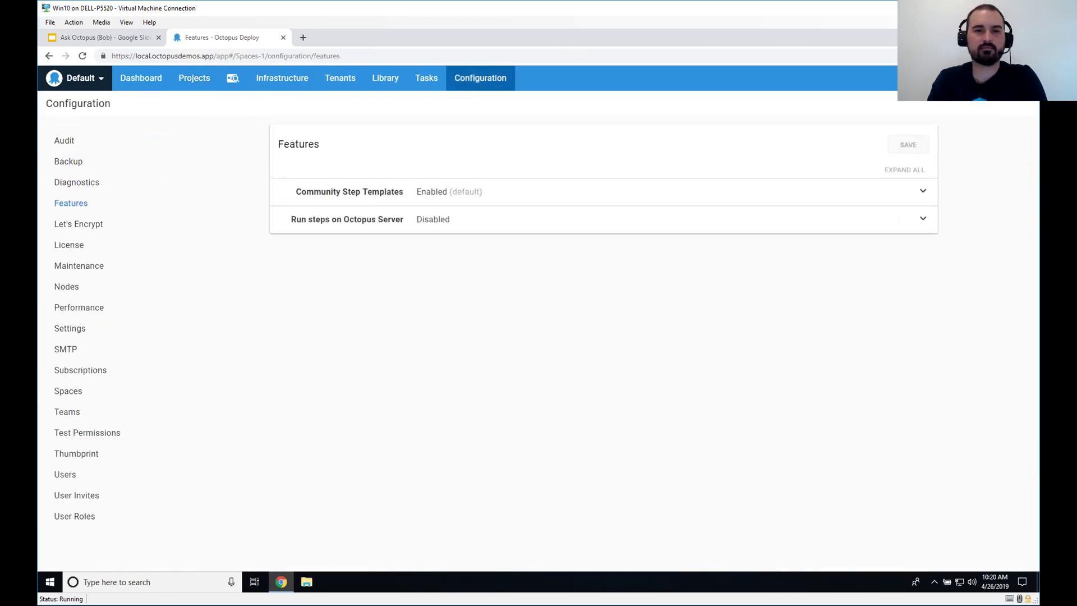
click(80, 370)
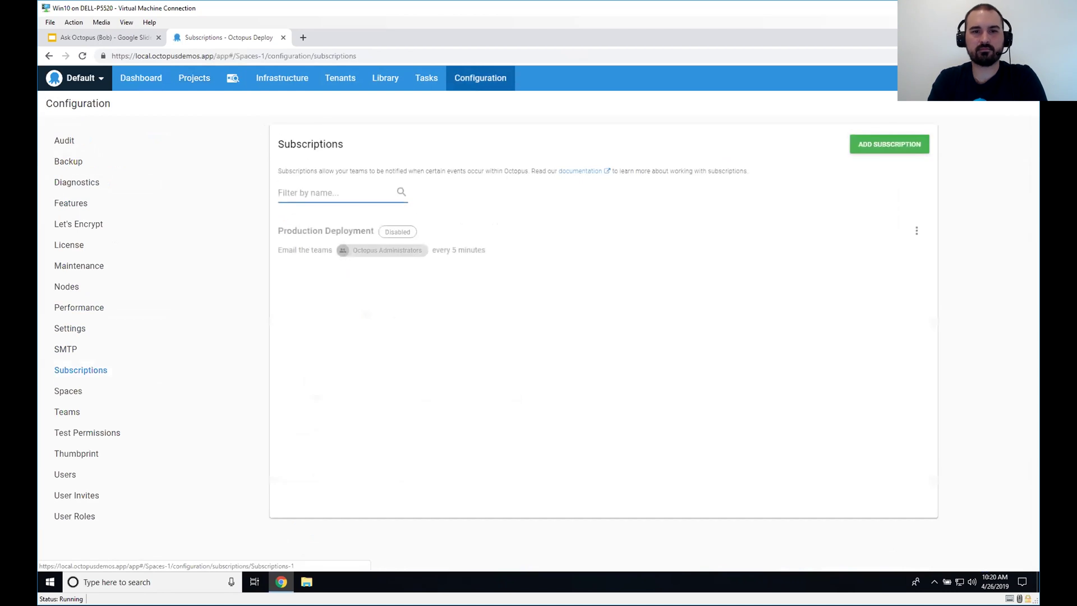
click(888, 144)
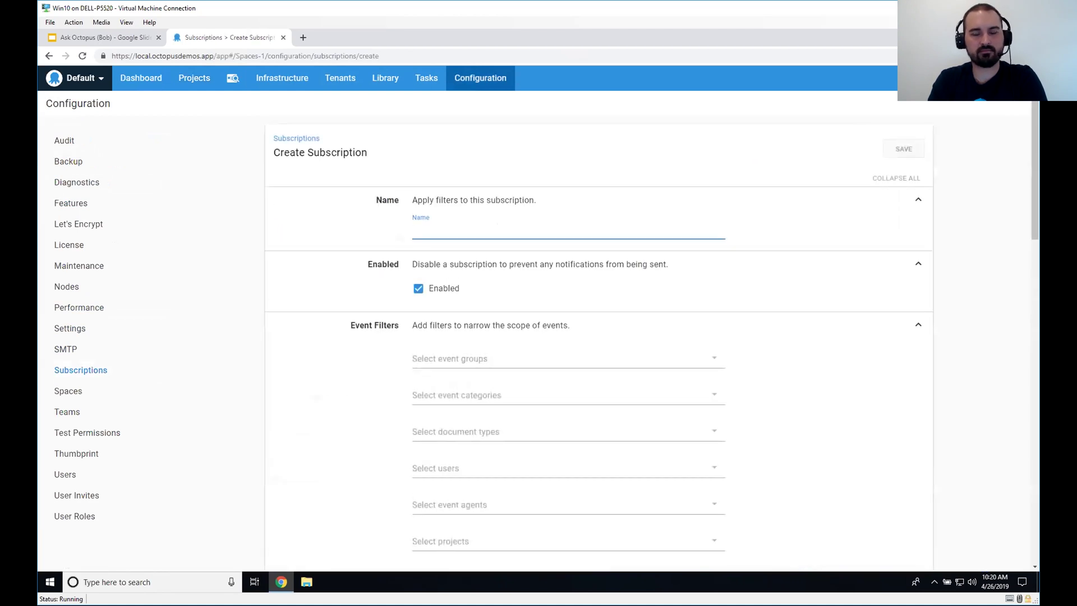
scroll(628, 365, down, 4)
click(560, 186)
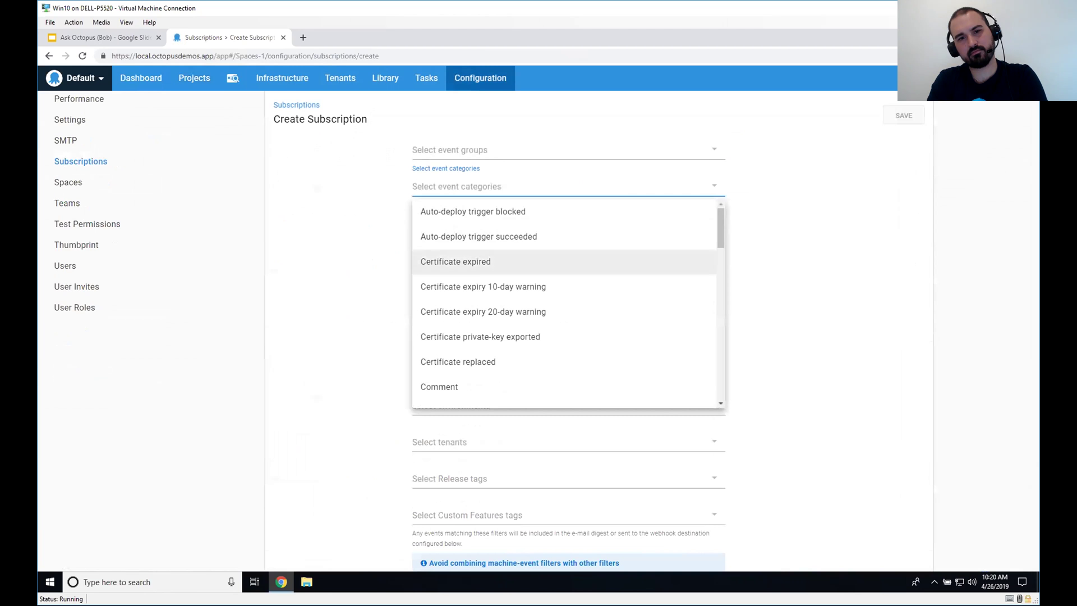
scroll(566, 302, down, 6)
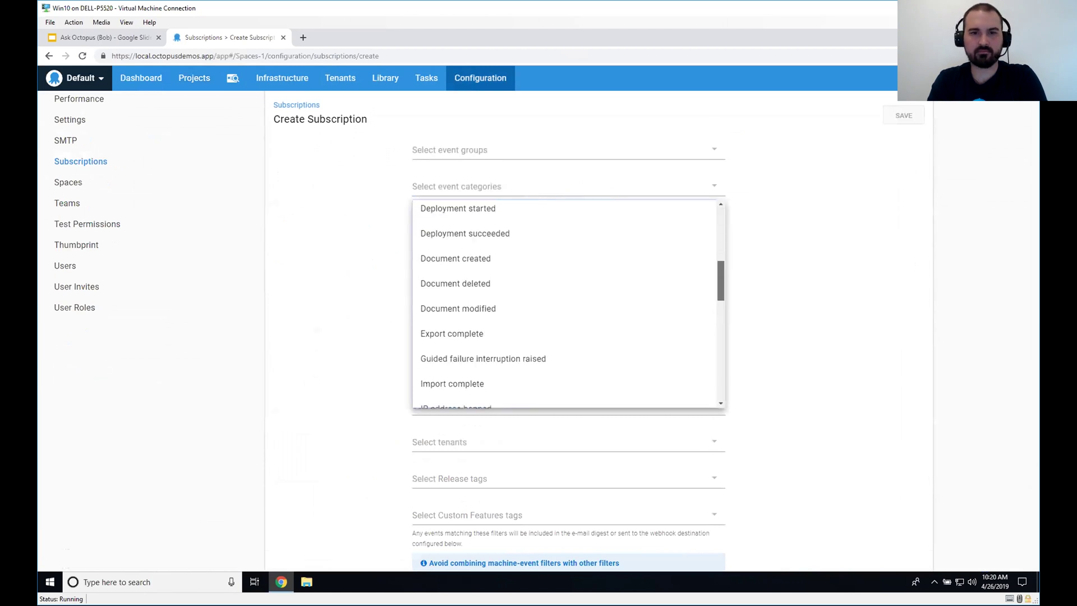
scroll(566, 303, down, 1)
scroll(566, 275, up, 1)
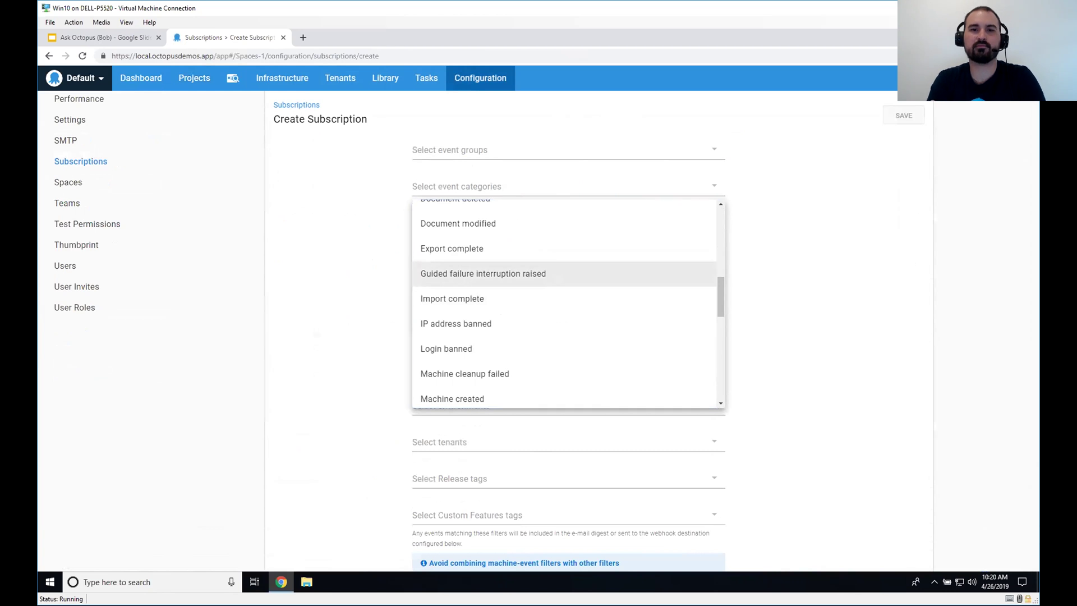
click(505, 273)
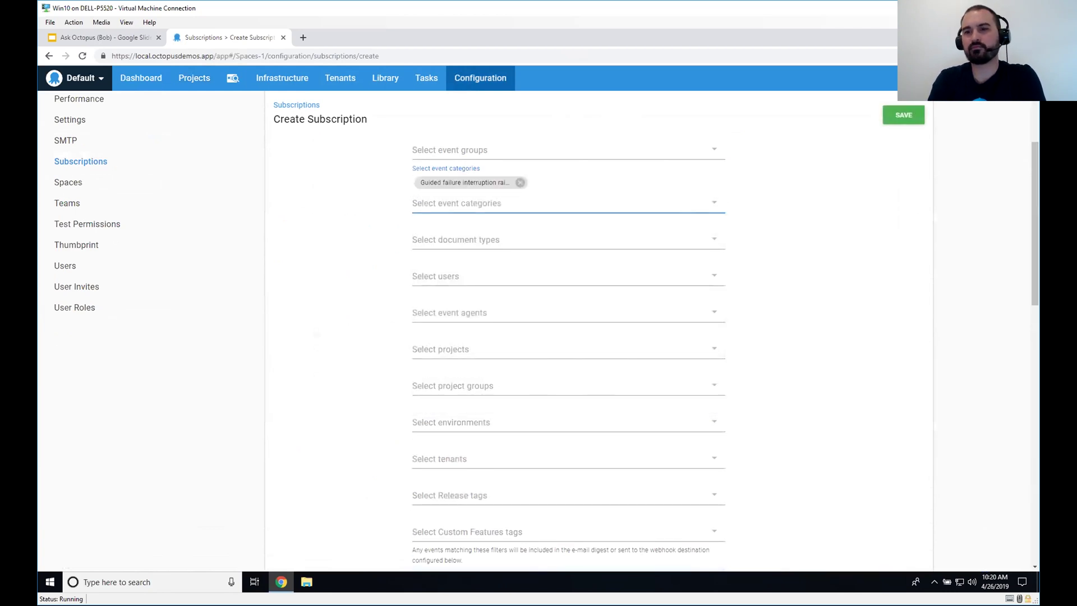
Review the new subscription's email and webhook notification settings, and leave for the project list while discarding the unsaved subscription.
scroll(598, 337, down, 12)
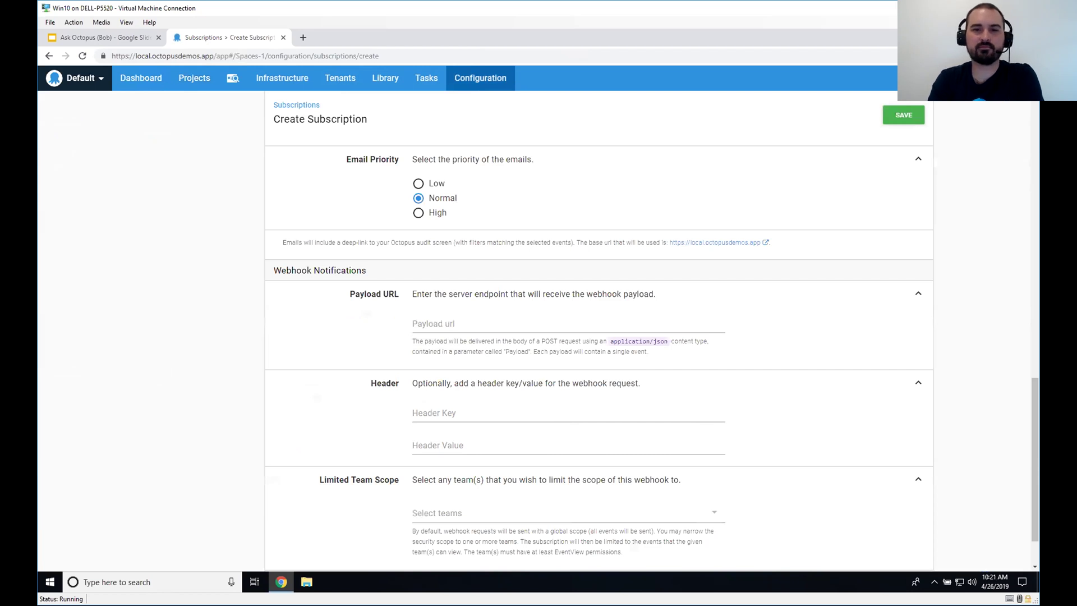
scroll(651, 337, up, 10)
scroll(568, 331, up, 6)
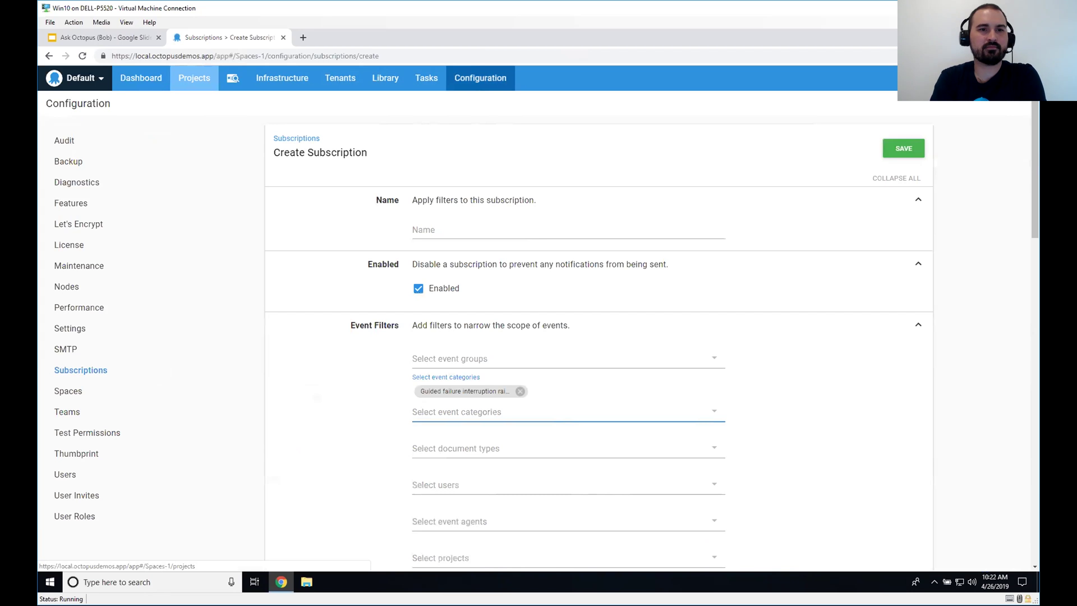
click(194, 78)
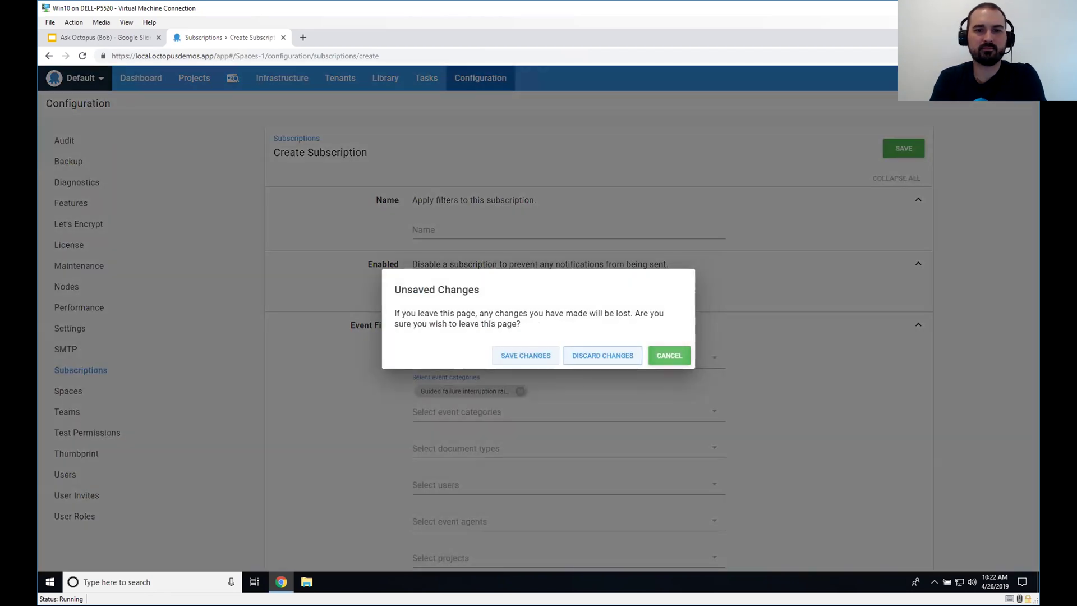
key(Return)
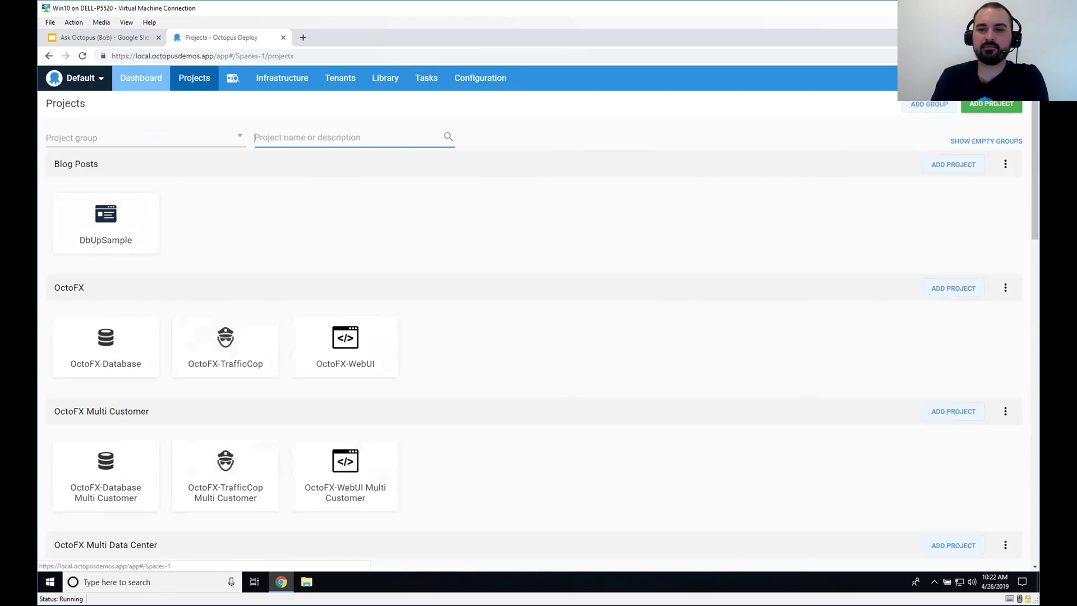
Examine the run condition of the step On Failure - Redeploy Previous Successful Channel Release in the OctoFX-WebUI process.
click(141, 78)
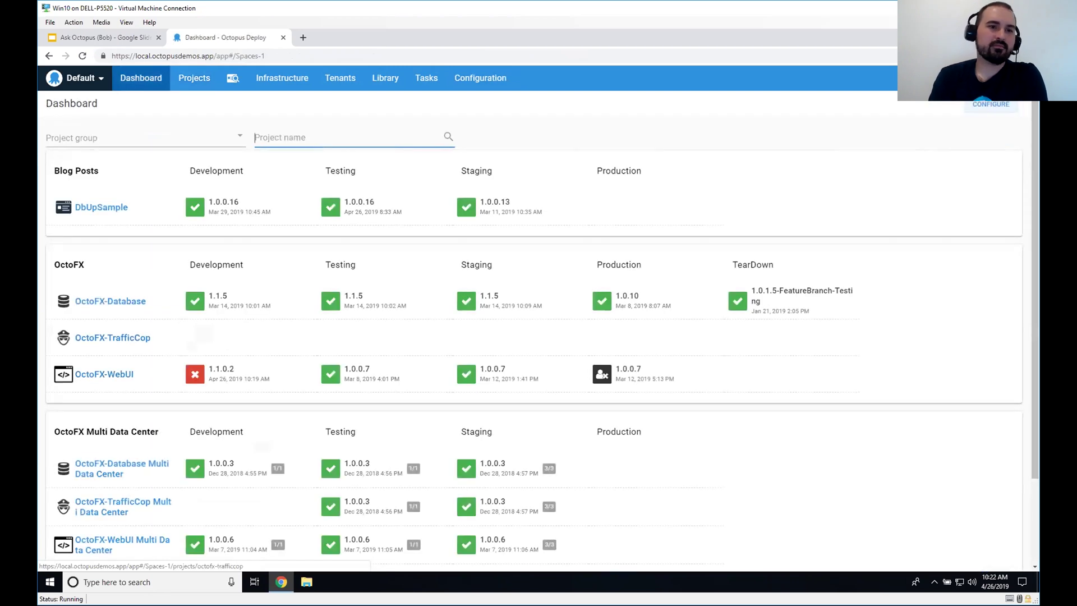
click(104, 374)
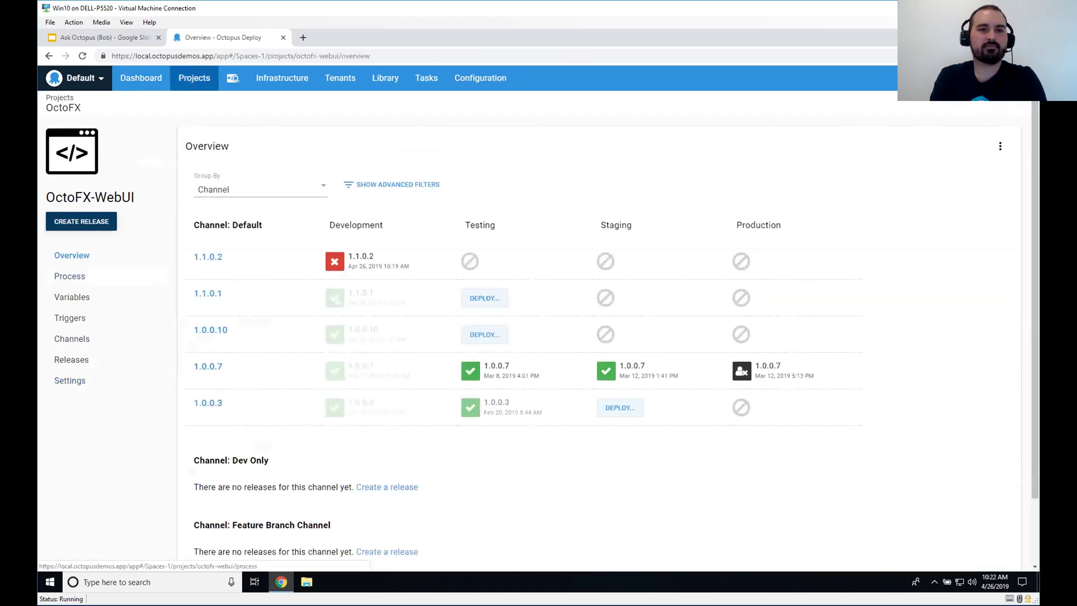
click(69, 276)
scroll(527, 337, down, 5)
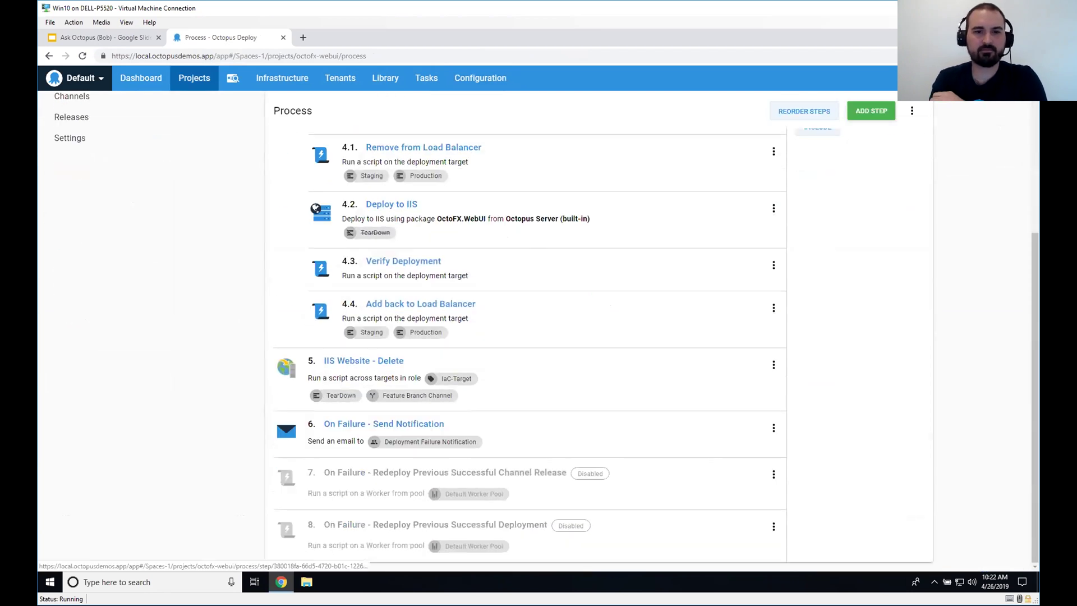
click(443, 472)
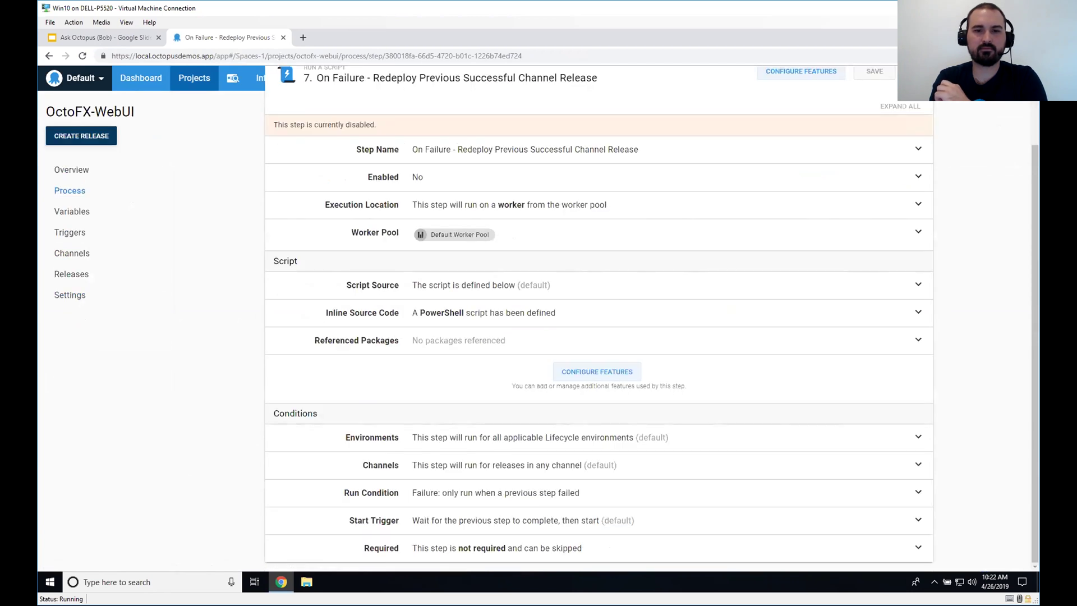
click(496, 492)
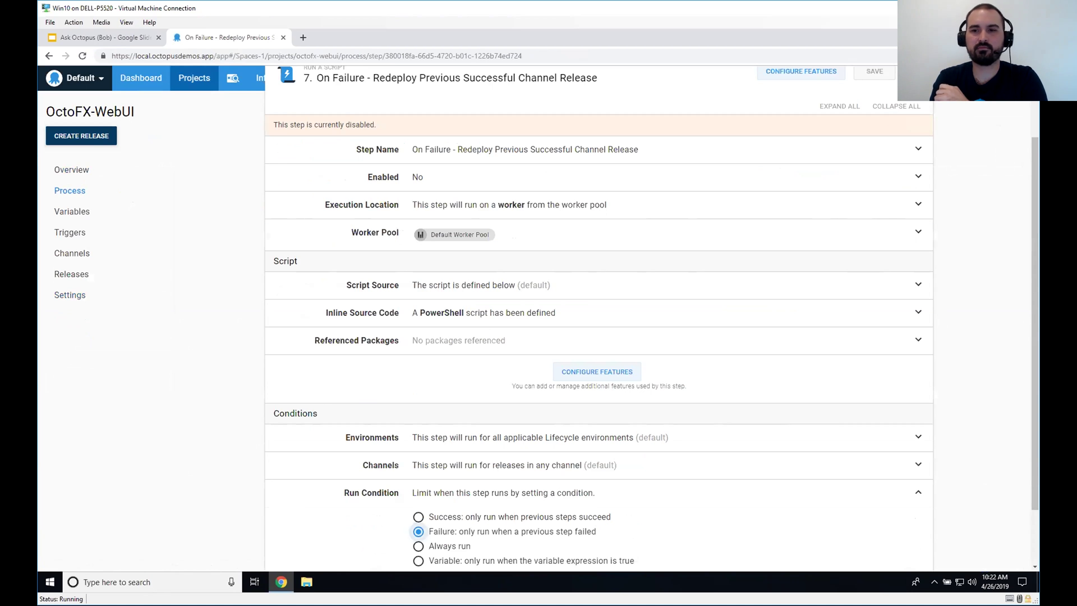
scroll(597, 314, up, 2)
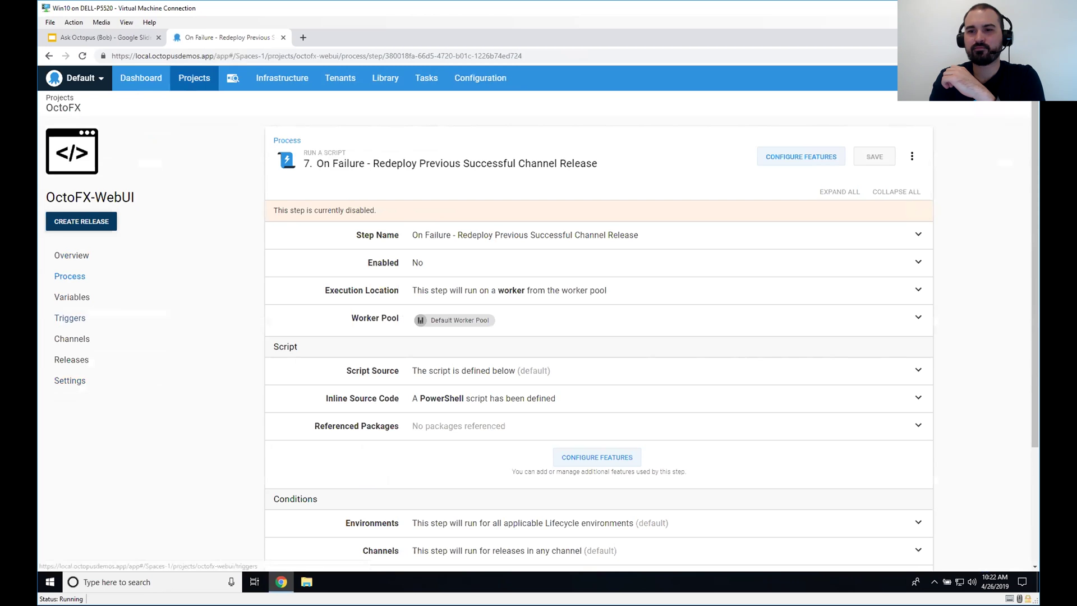
Review the task summary and history of release 1.0.0.10's Development deployment, and return to the project overview.
click(71, 256)
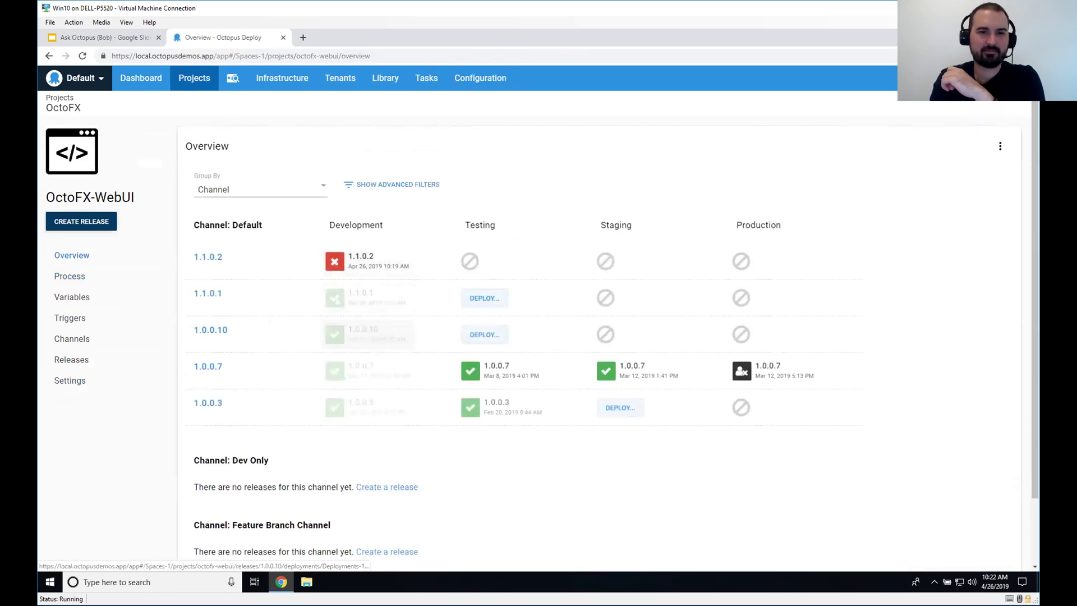
click(365, 335)
scroll(365, 334, down, 3)
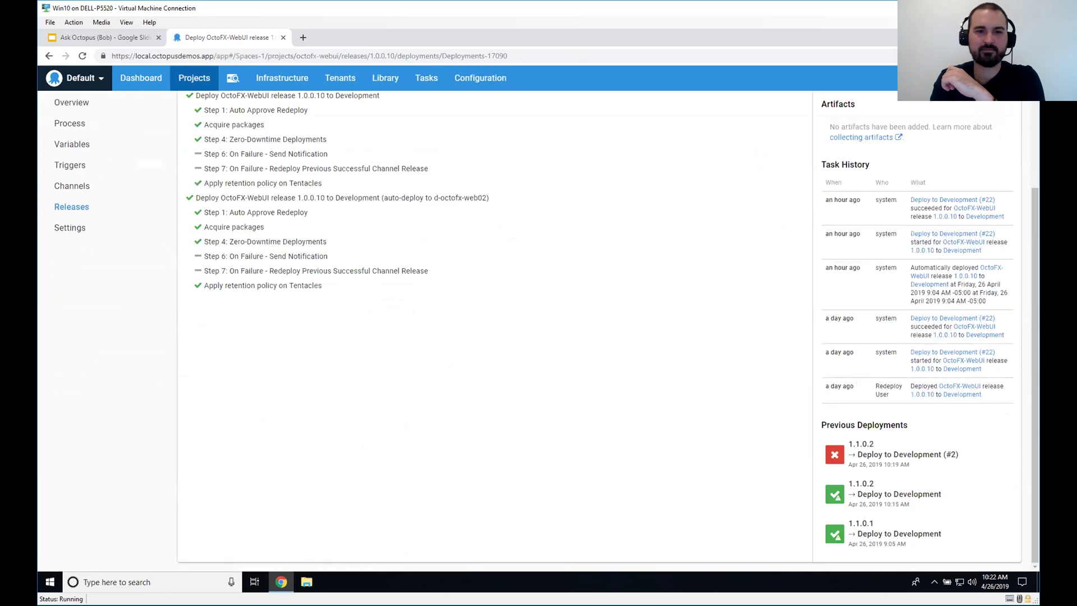
scroll(494, 325, up, 3)
key(alt+Left)
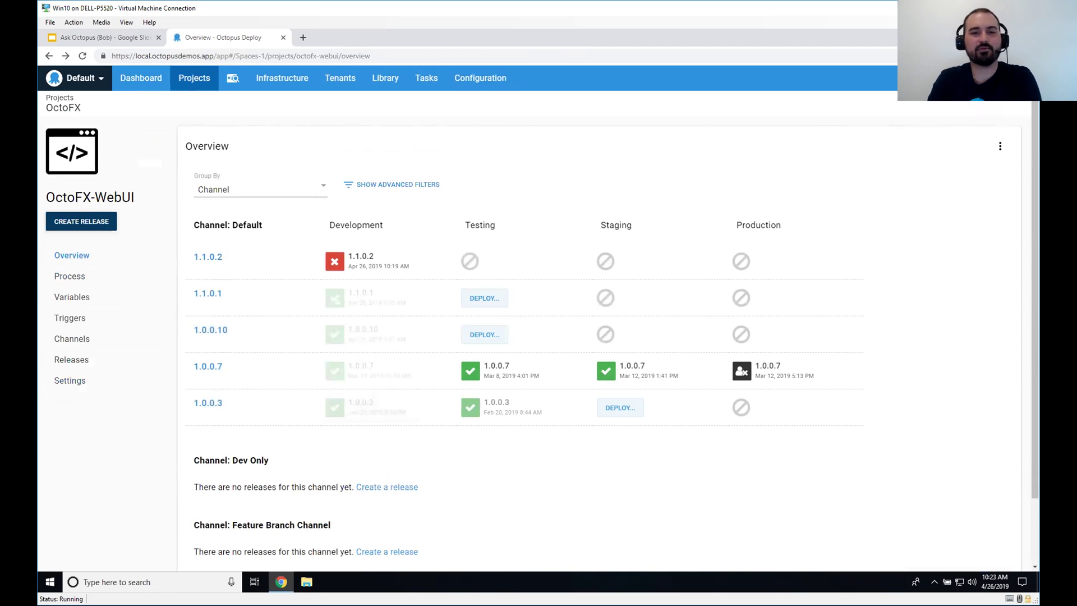
Switch to the Ask Octopus (Bob) presentation in Google Slides and present the slide "Got an interesting question?" in full screen.
key(ctrl+shift+Tab)
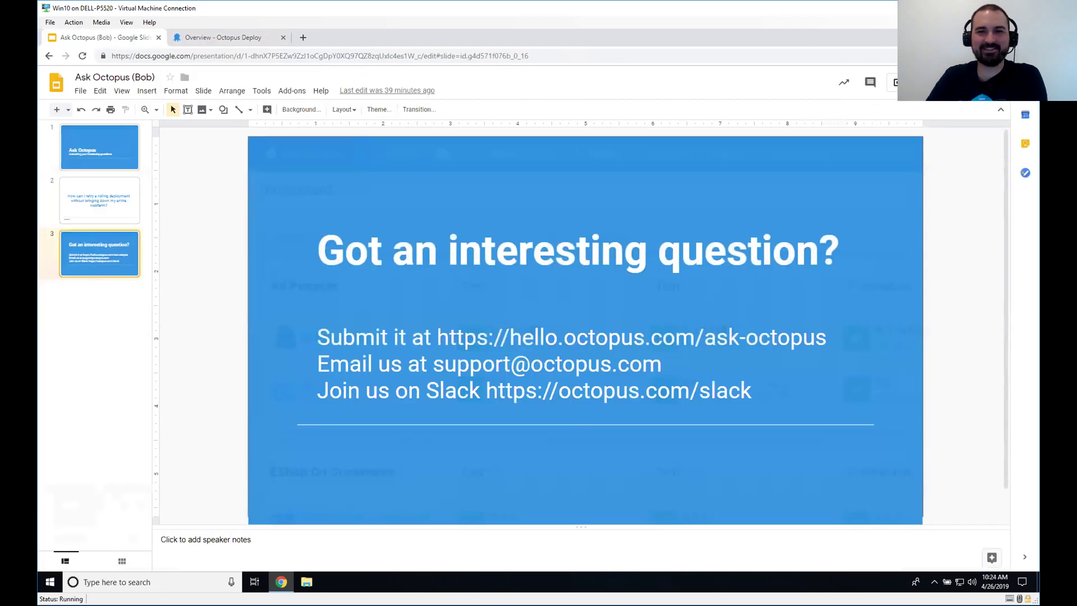
key(ctrl+F5)
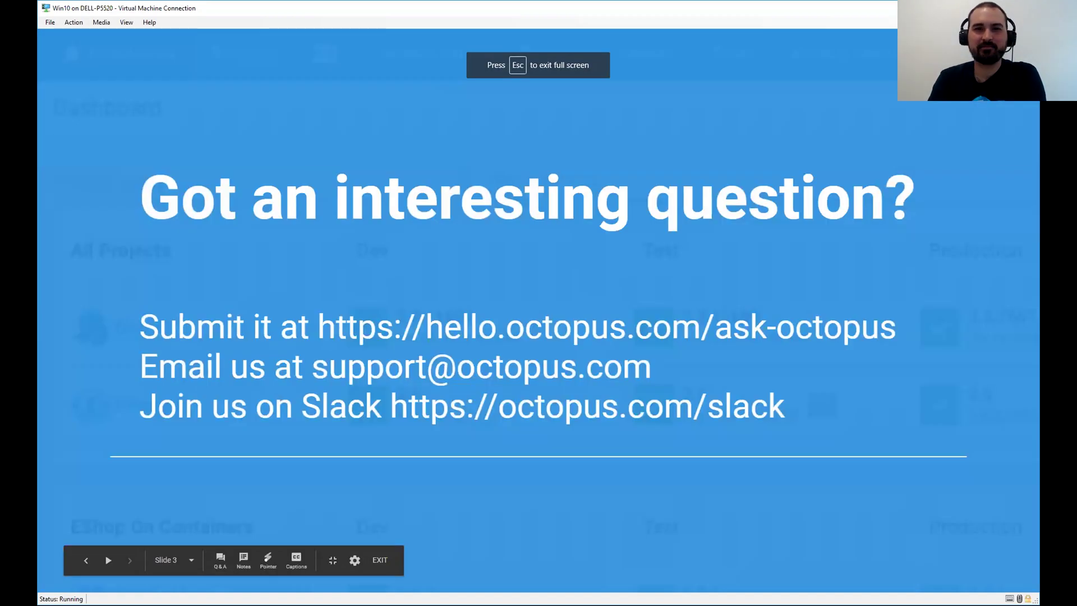